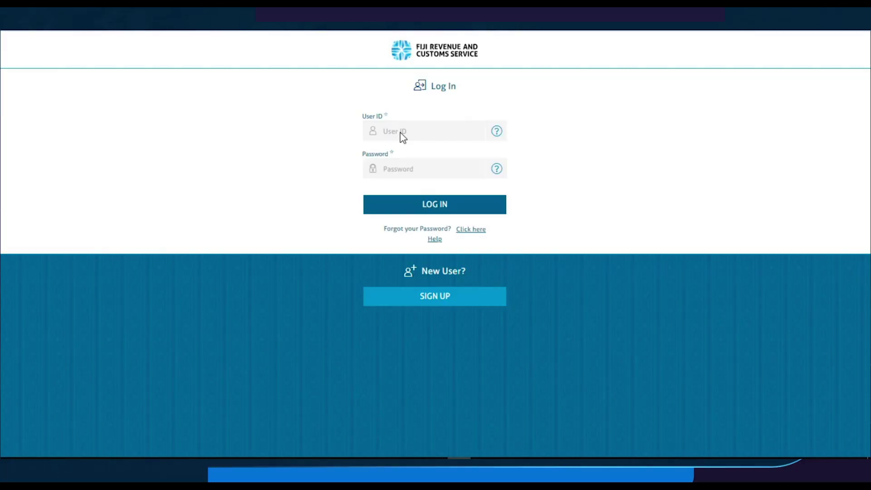
# Enter the company's user ID and password to log into the taxpayer portal
pyautogui.click(402, 133)
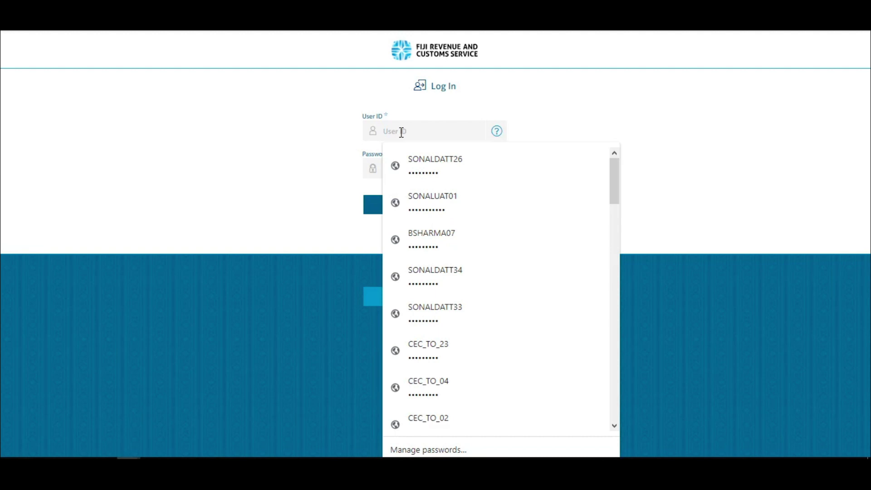
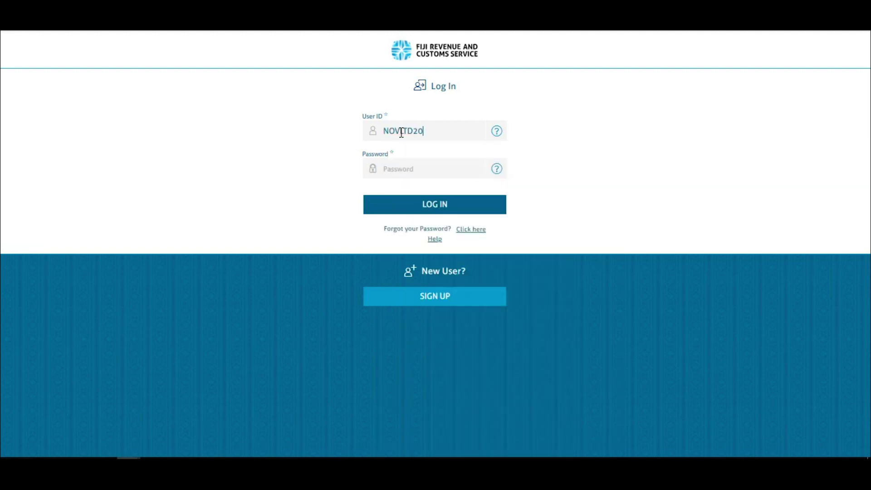
pyautogui.press('Tab')
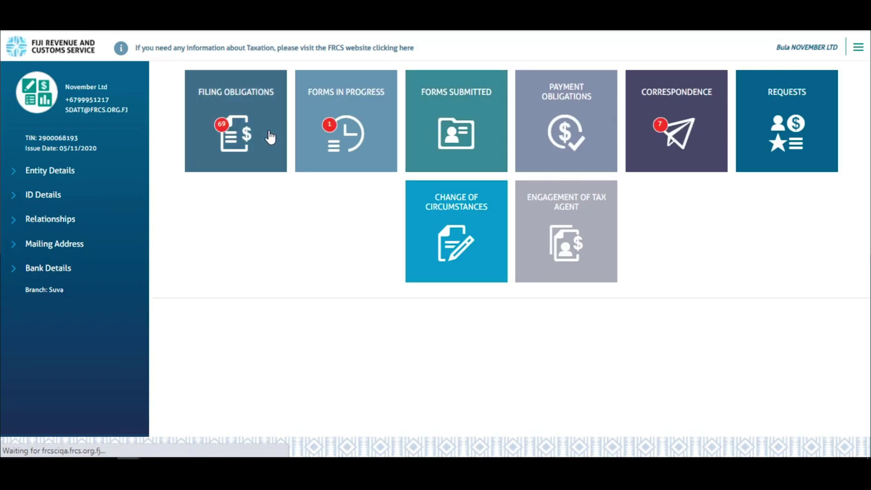
# Filter filing obligations to PAYE and open the January 2020 Non-Confidential return
pyautogui.click(268, 136)
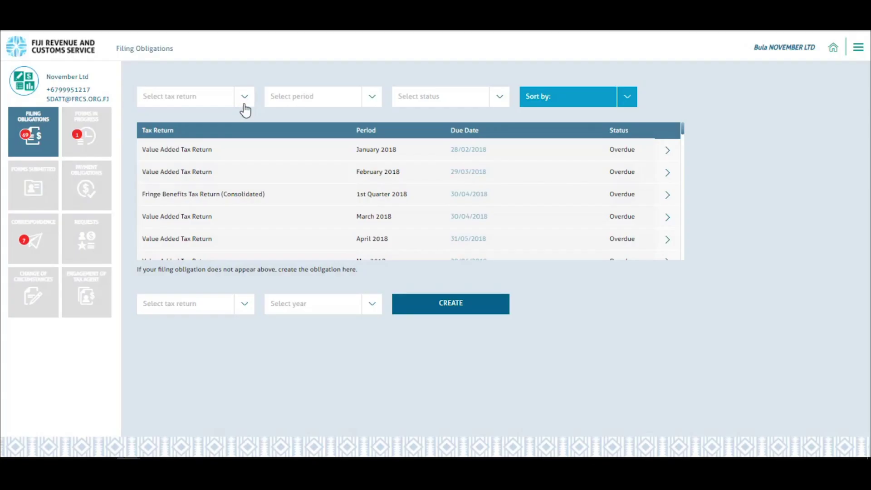
pyautogui.click(245, 98)
pyautogui.write('PAYE')
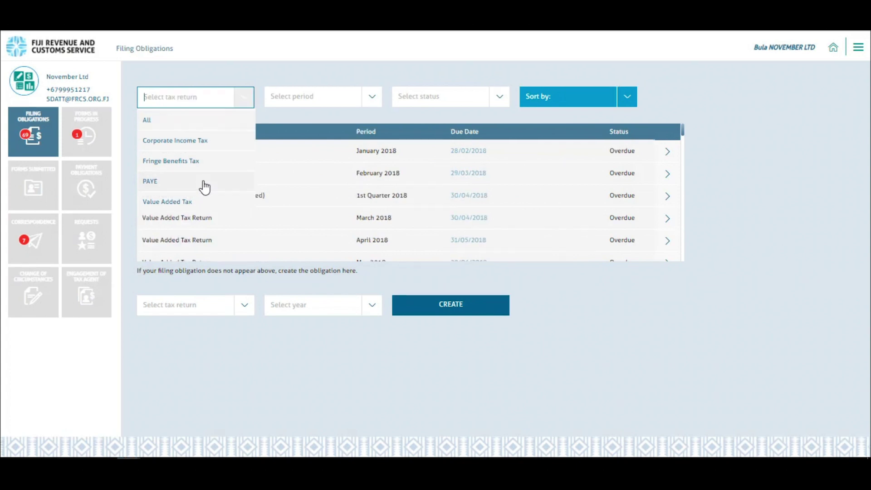
pyautogui.click(203, 184)
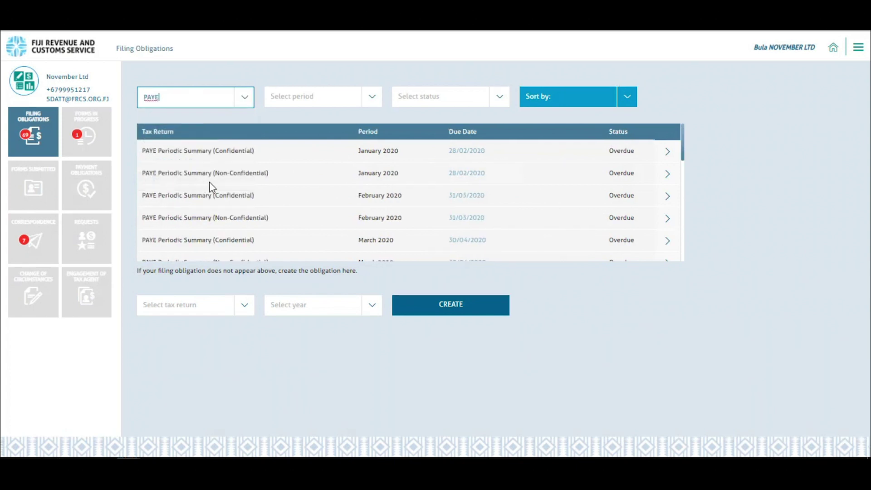
pyautogui.click(667, 174)
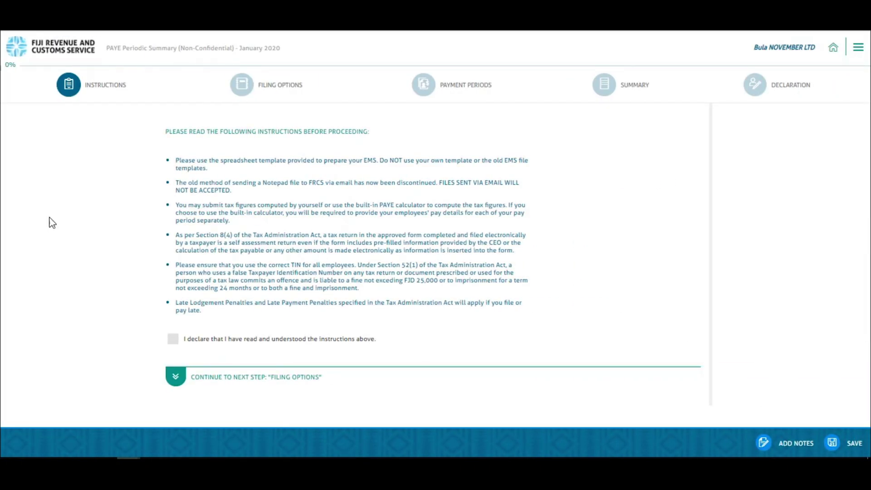
# Accept the instructions, answer NO to nil return, and choose system-calculated tax liabilities
pyautogui.click(171, 342)
pyautogui.click(178, 379)
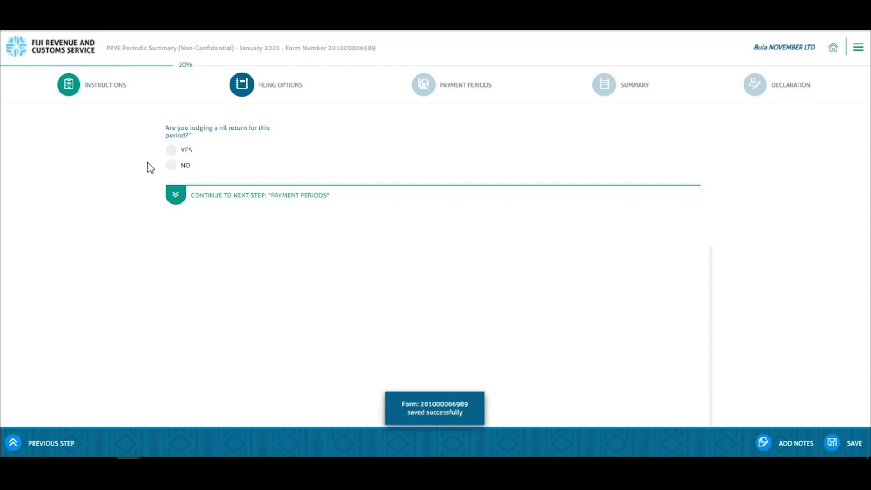
pyautogui.click(172, 166)
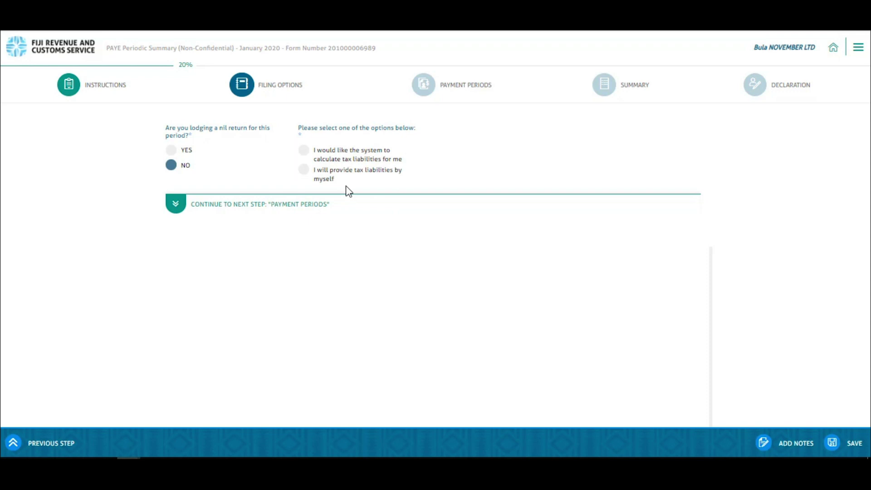
pyautogui.click(303, 151)
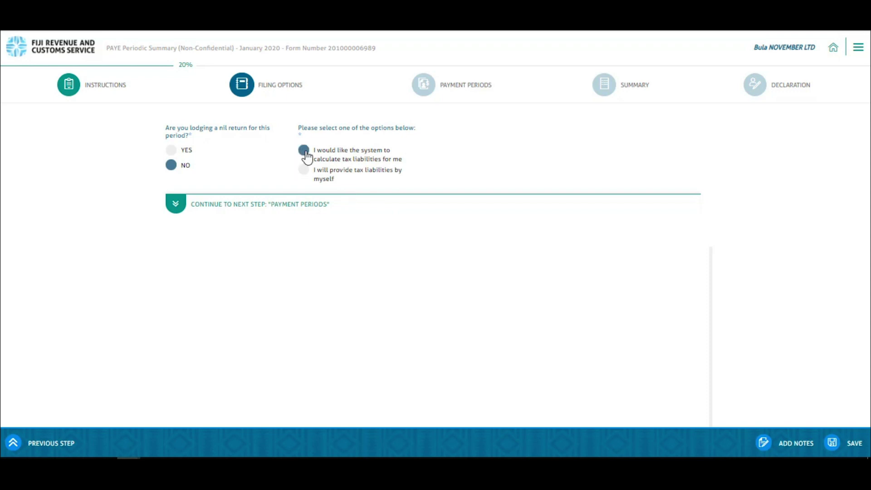
# Go to Payment Periods and add a new payment period on the MONTHLY tab
pyautogui.click(176, 202)
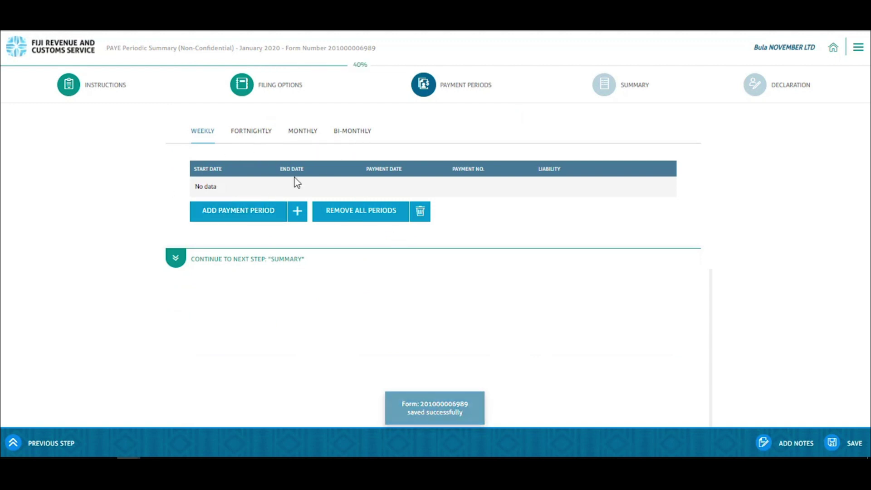
pyautogui.click(303, 133)
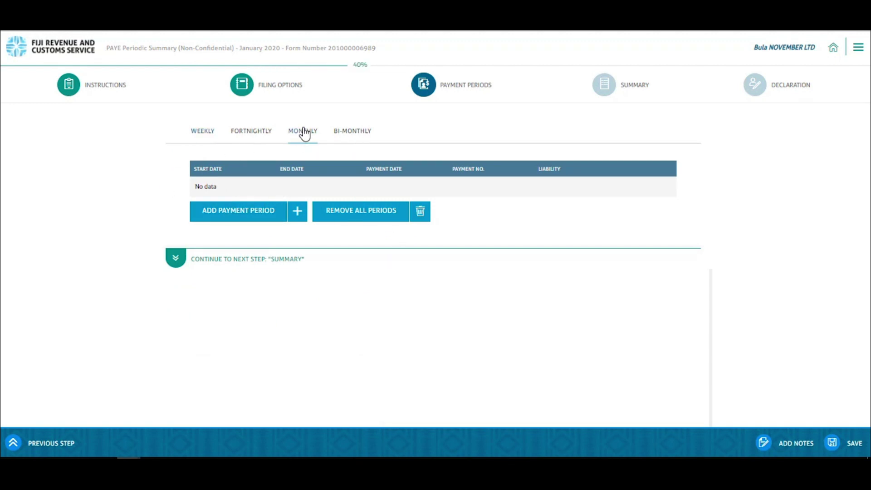
pyautogui.click(238, 213)
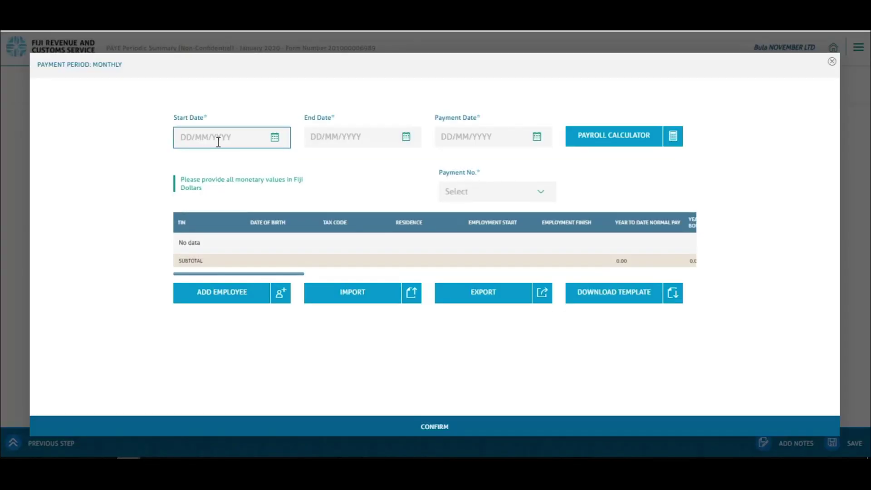
# Set start date 01/01/2020, end date 31/01/2020 and payment date 31/01/2020
pyautogui.write('01/01/')
pyautogui.write('2020')
pyautogui.click(338, 145)
pyautogui.write('31012020')
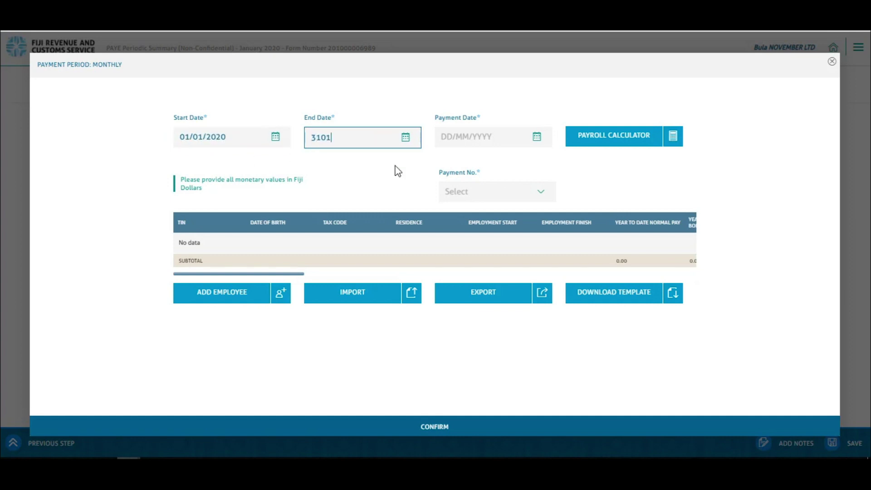
pyautogui.click(373, 191)
pyautogui.click(465, 140)
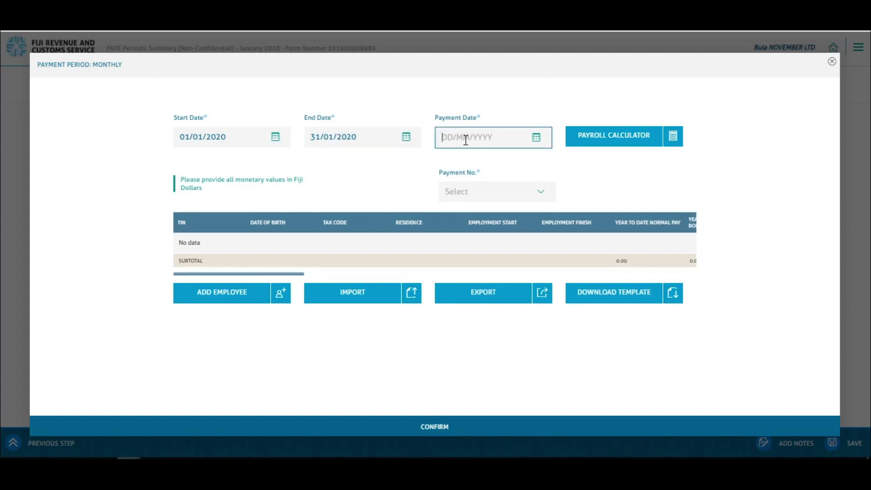
pyautogui.write('31/01/2020')
# Choose payment number 01 and download the PAYDAY_AUTO (15).xlsx employee template
pyautogui.click(541, 193)
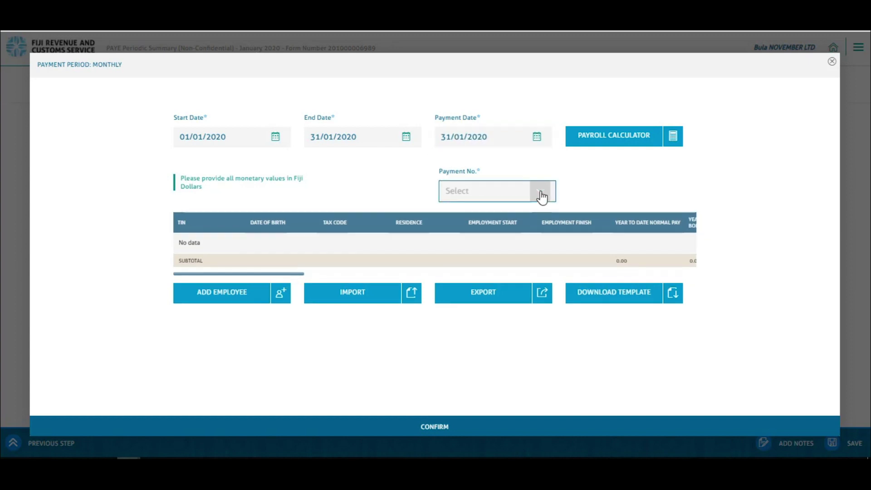
pyautogui.click(486, 221)
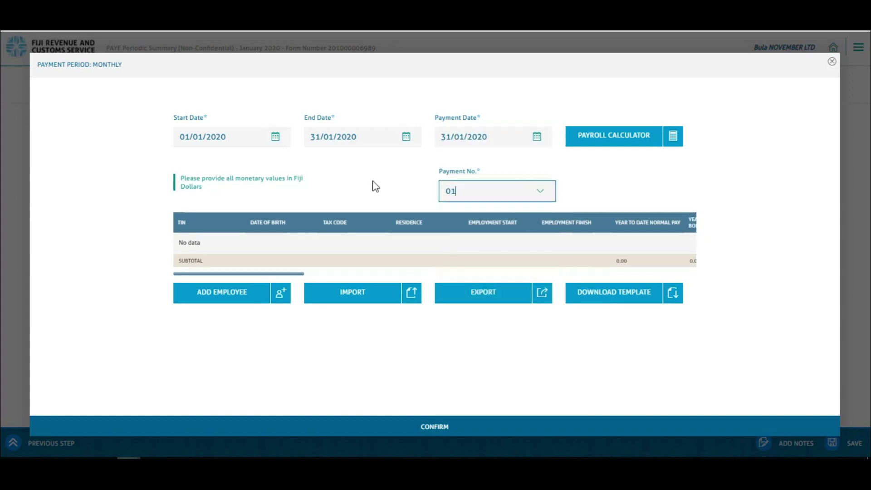
pyautogui.click(634, 300)
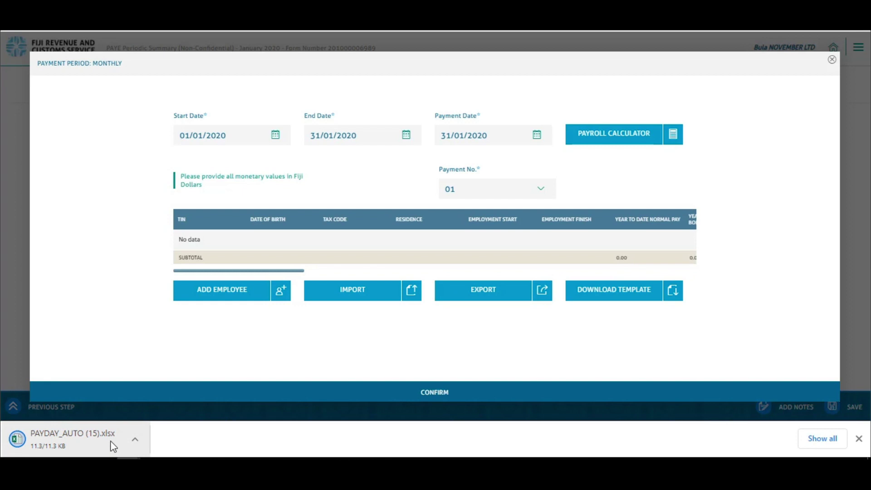
pyautogui.click(55, 444)
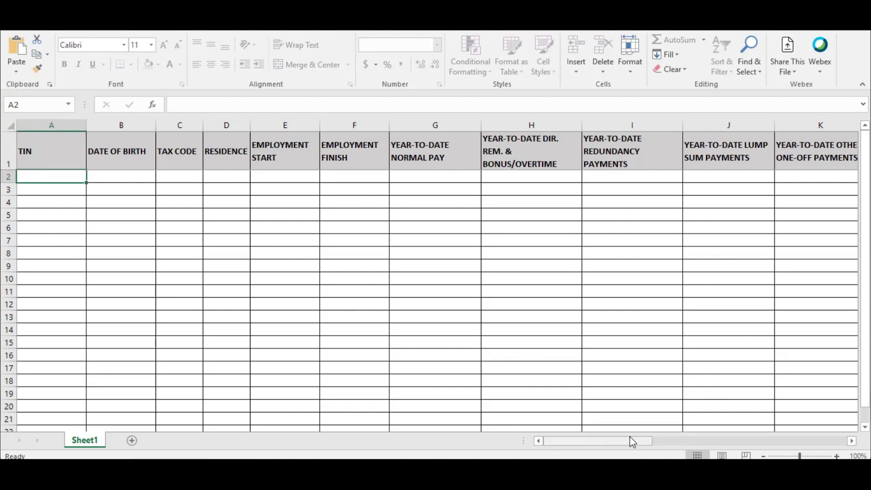
# Copy the employee's TIN and paste it as a plain value into cell A2
pyautogui.moveTo(630, 440); pyautogui.dragTo(729, 276)
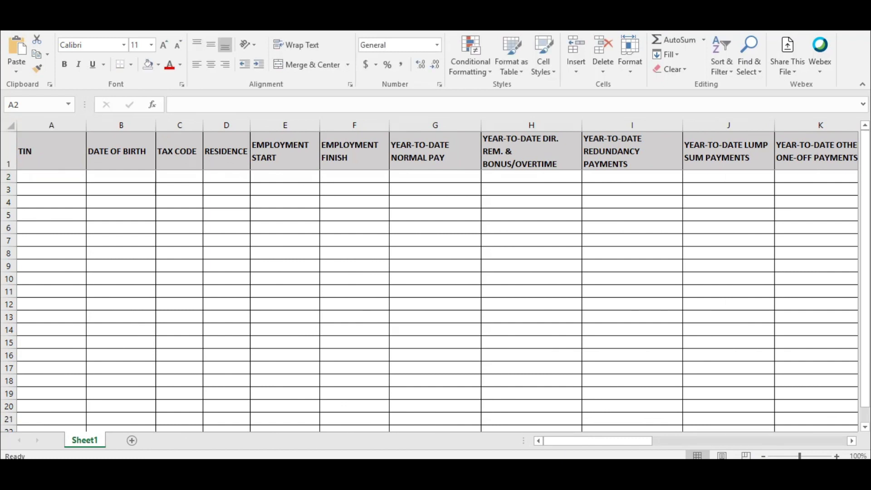
pyautogui.hotkey('ctrl', 'c')
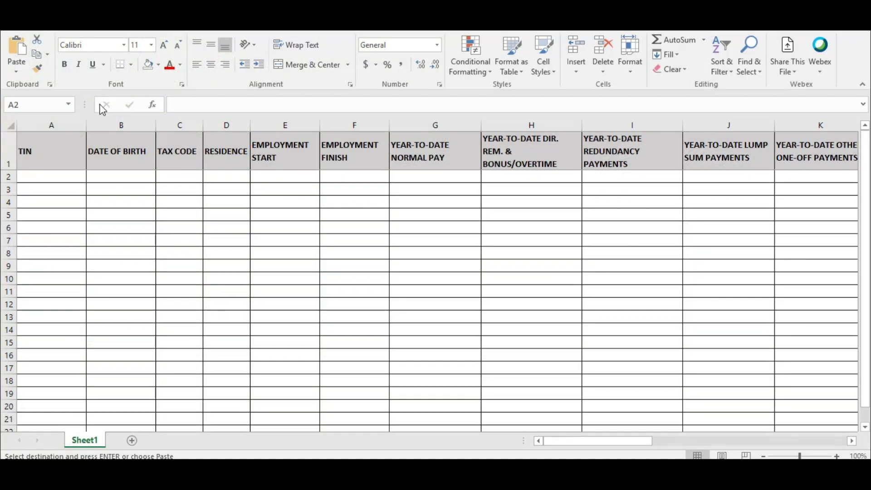
pyautogui.click(47, 176)
pyautogui.rightClick(48, 176)
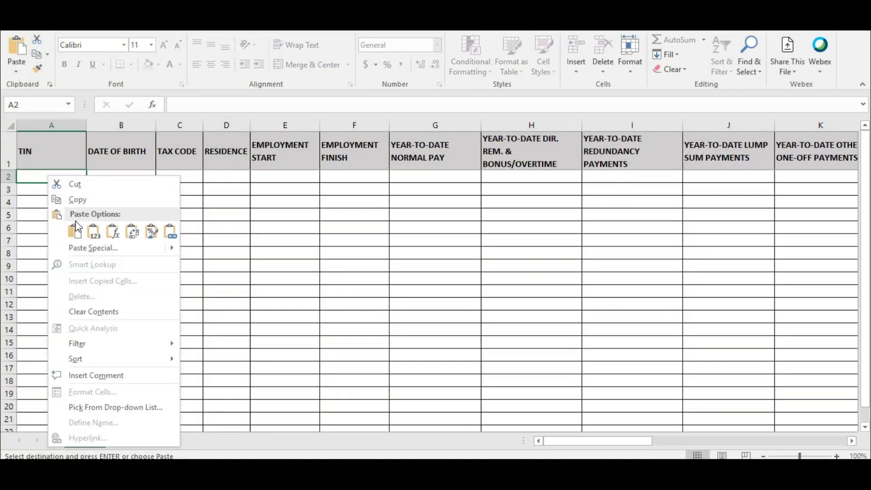
pyautogui.click(91, 227)
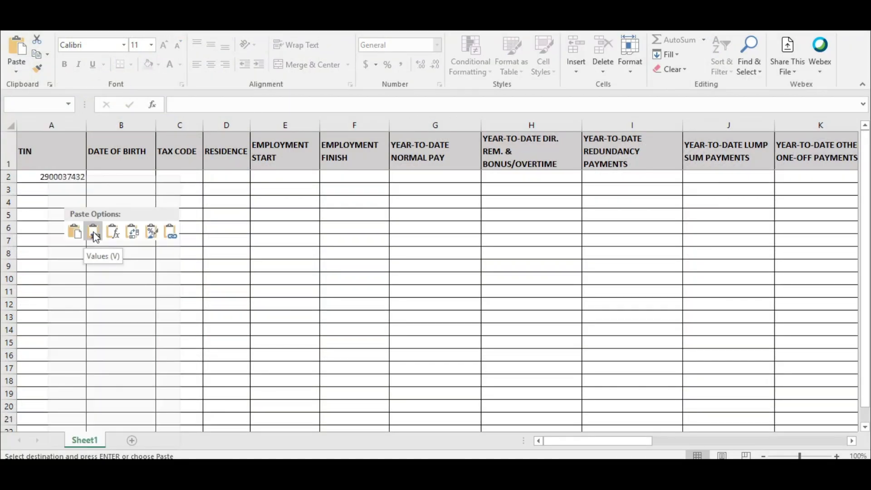
pyautogui.click(115, 178)
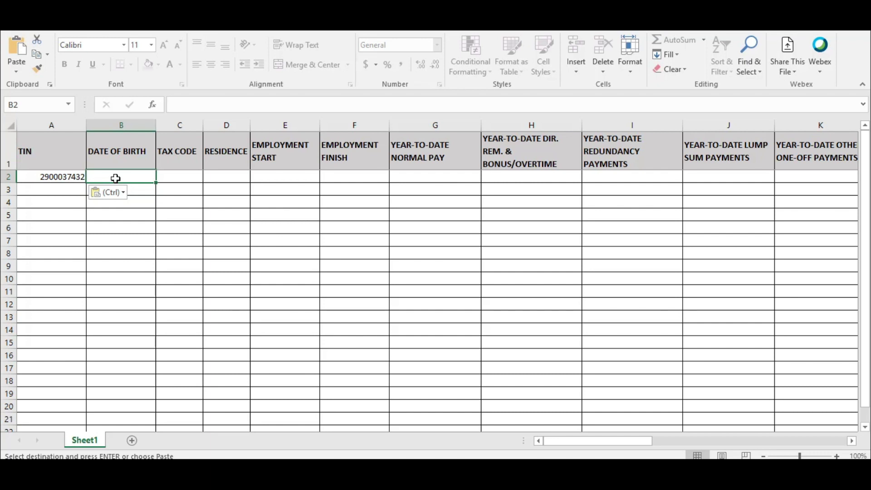
# Enter date of birth 01/05/1965 in B2, correcting the mistyped 01/08/1965
pyautogui.write('01/')
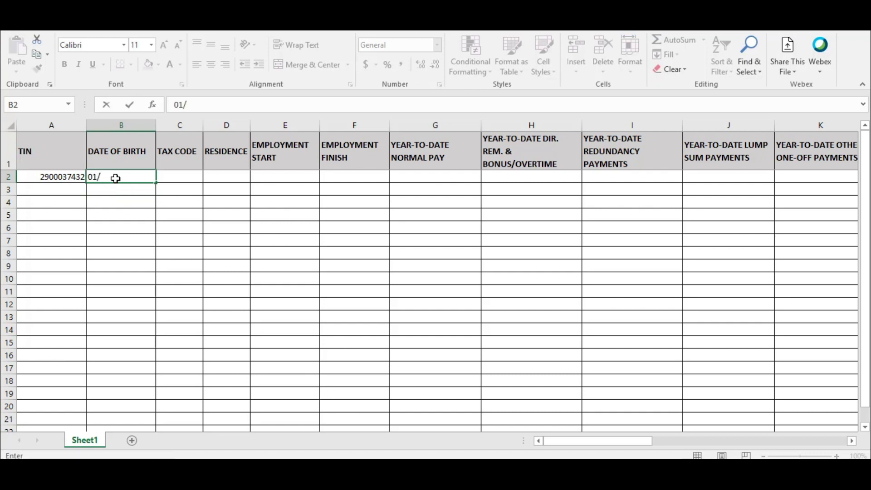
pyautogui.write('08/1965')
pyautogui.press('Return')
pyautogui.click(115, 178)
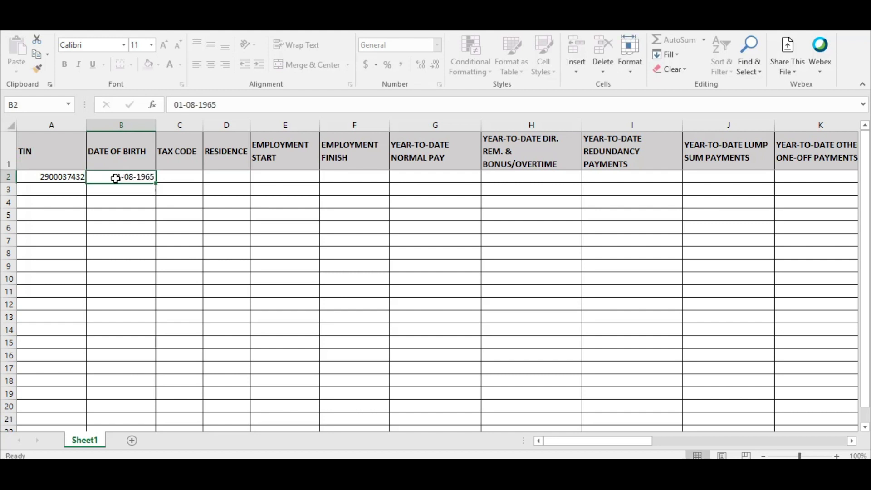
pyautogui.write('01/05/1965')
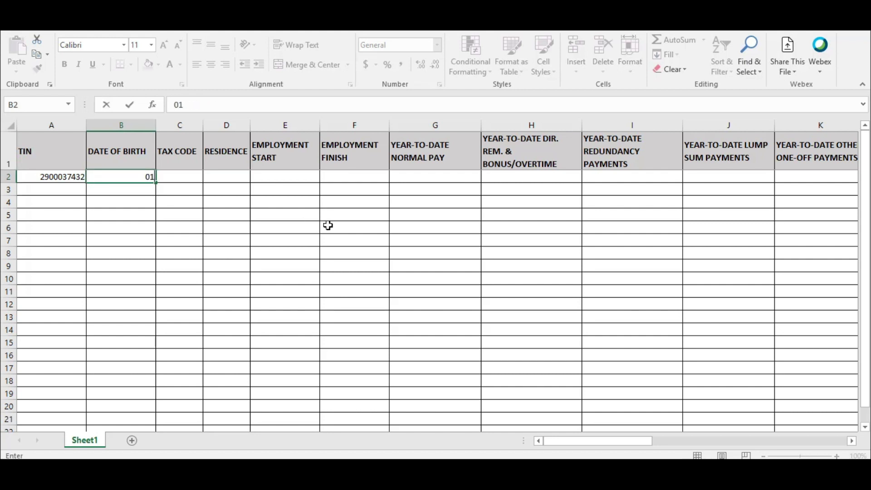
pyautogui.press('Tab')
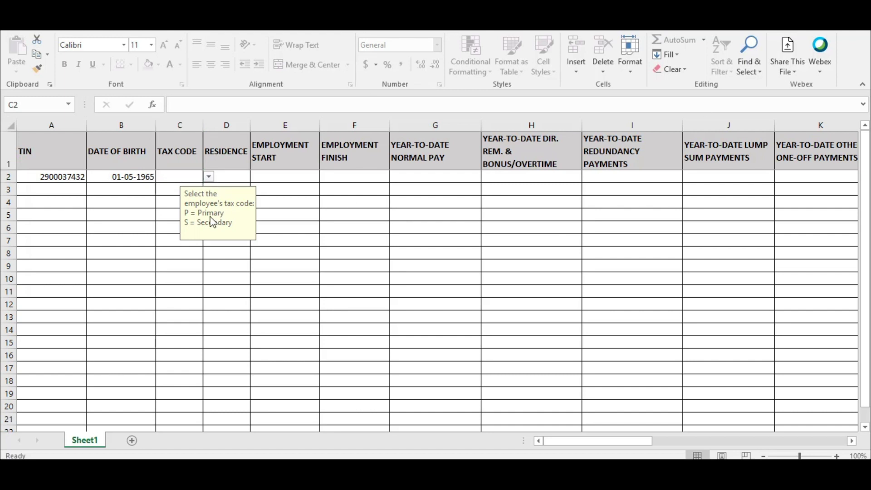
# Set tax code to P (Primary) and residence to R (Resident)
pyautogui.click(208, 176)
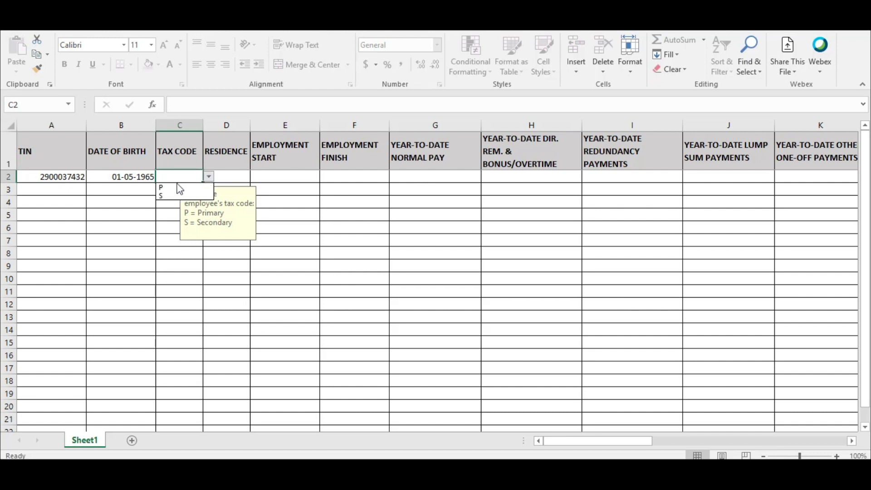
pyautogui.click(179, 187)
pyautogui.click(243, 178)
pyautogui.click(256, 176)
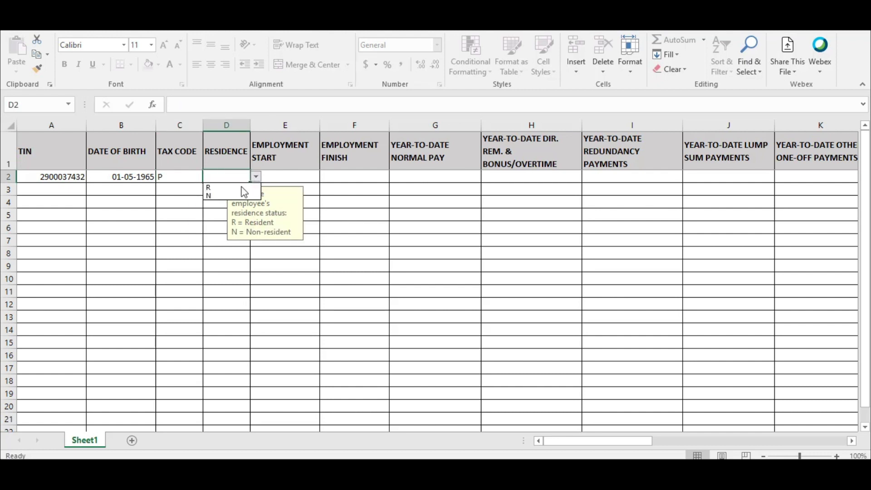
pyautogui.click(215, 186)
pyautogui.click(305, 178)
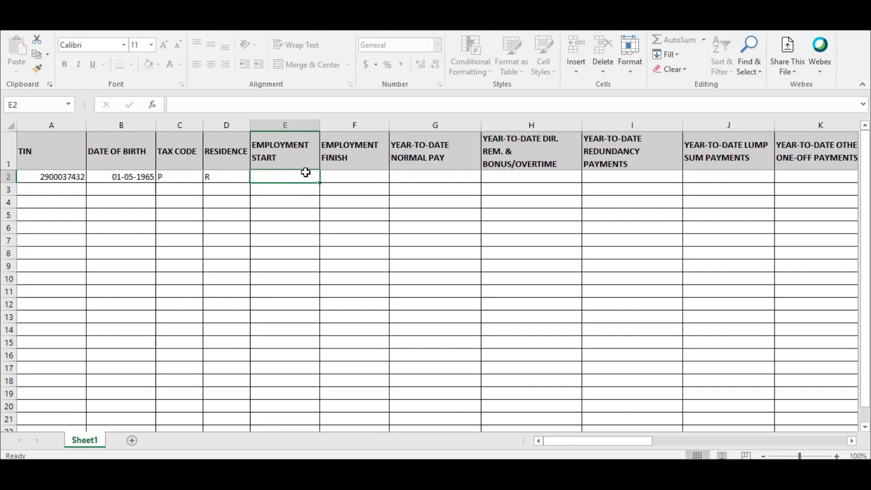
# Enter employment start 01/01/2020 and employment finish 31-01-2020
pyautogui.write('01/')
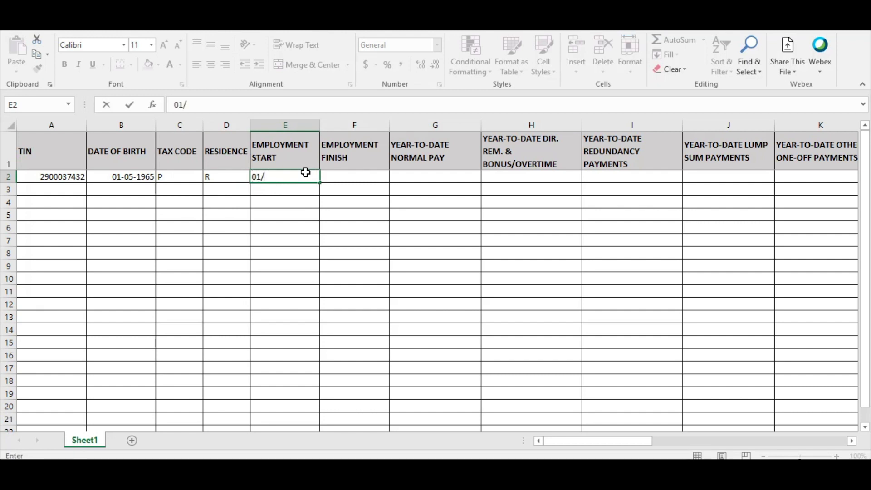
pyautogui.write('01/202')
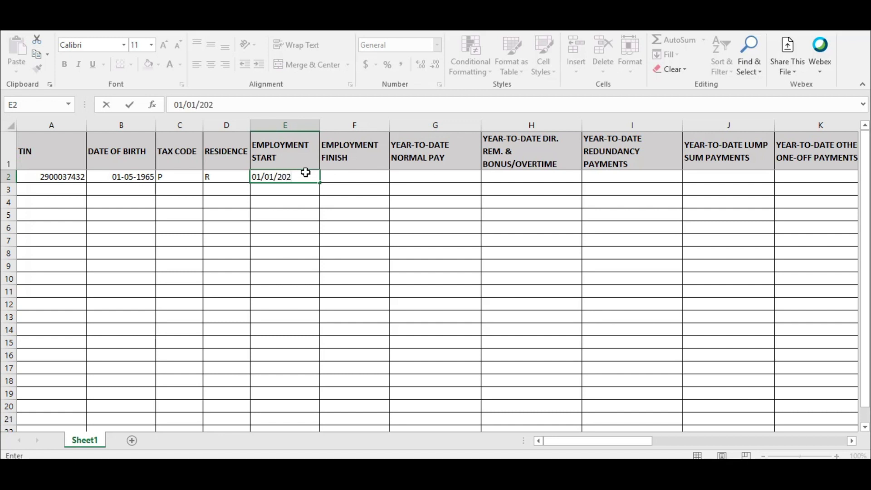
pyautogui.write('0')
pyautogui.hotkey('ctrl', 'Return')
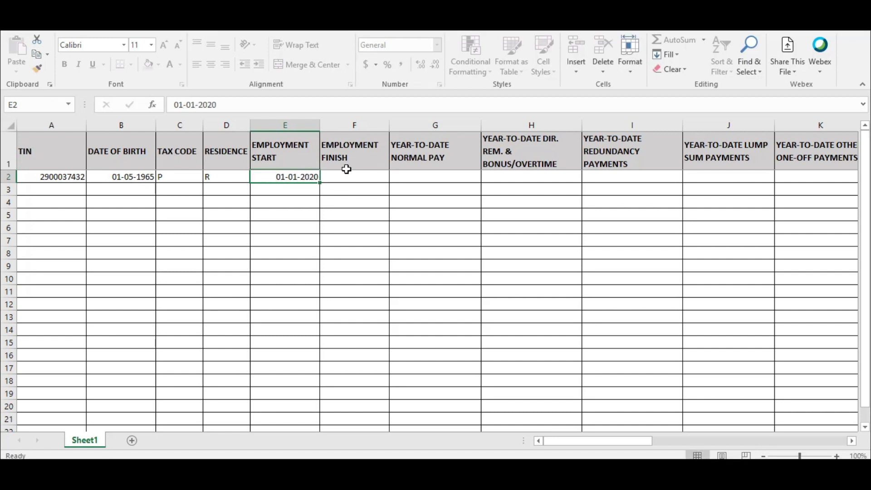
pyautogui.press('F2')
pyautogui.press('Escape')
pyautogui.press('Tab')
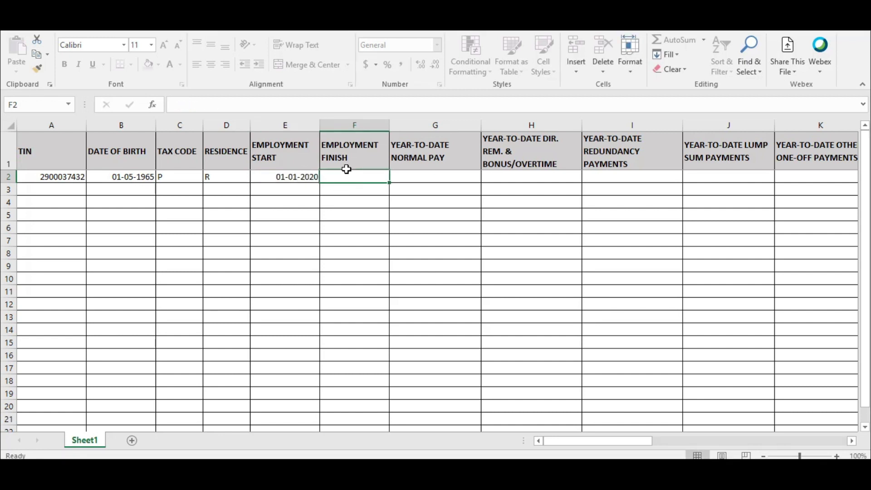
pyautogui.write('31-12')
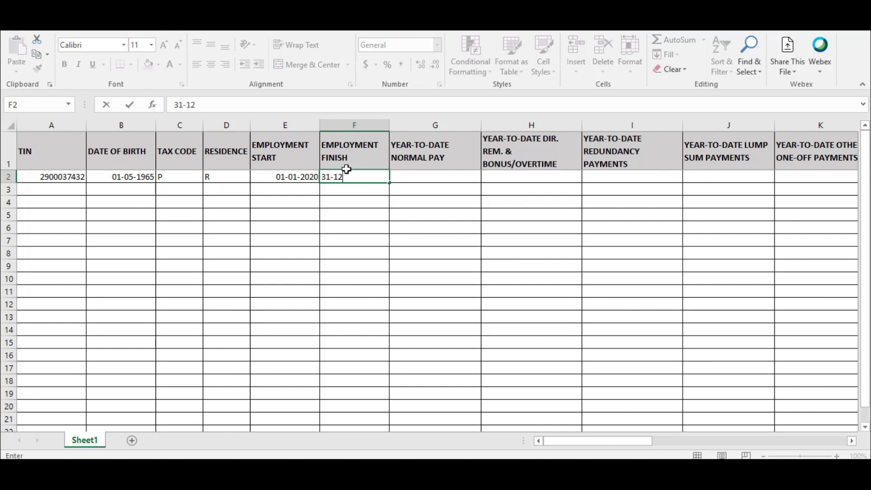
pyautogui.press('BackSpace')
pyautogui.press('BackSpace')
pyautogui.write('01-2020')
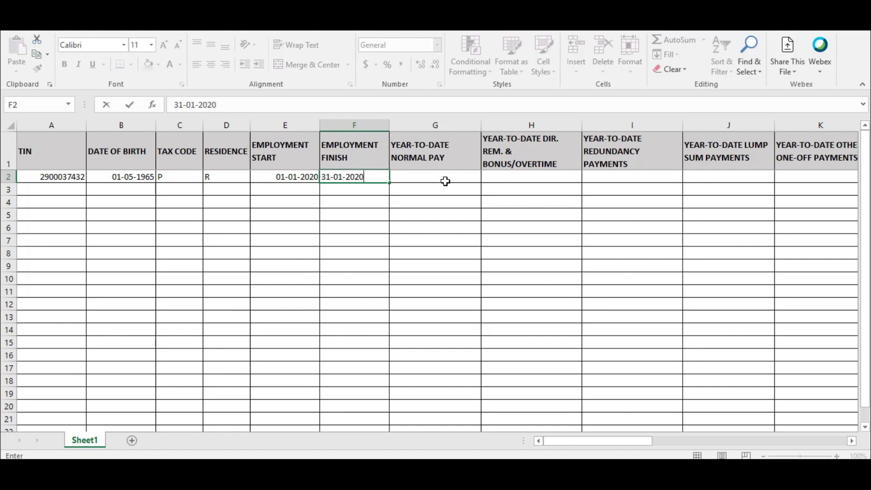
pyautogui.click(444, 181)
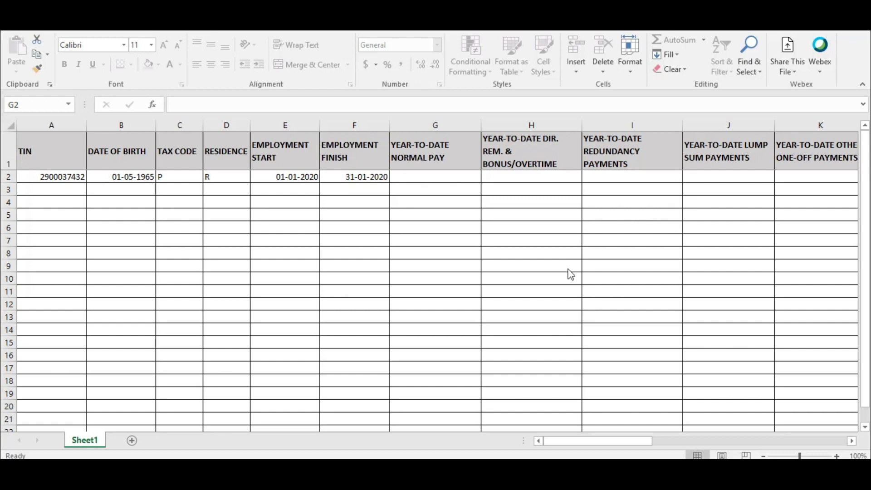
pyautogui.moveTo(562, 441); pyautogui.dragTo(667, 453)
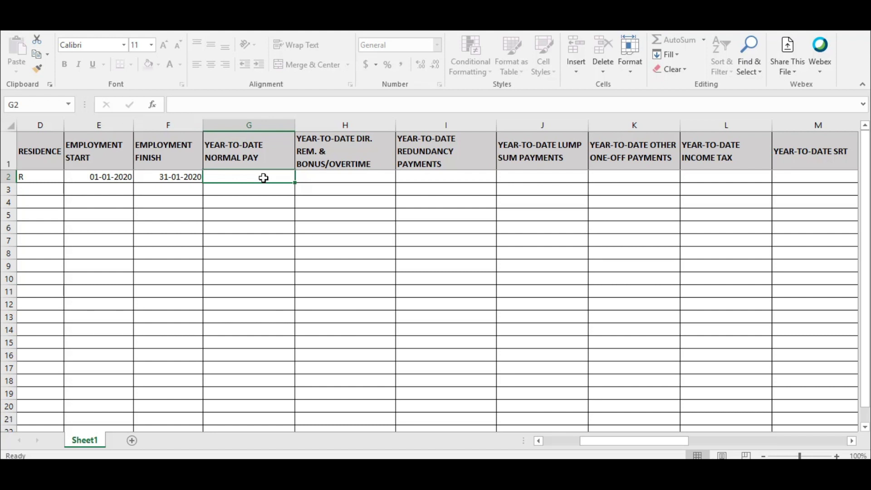
# Enter 0 in every year-to-date amount column, including YTD ECAL
pyautogui.write('0')
pyautogui.click(320, 176)
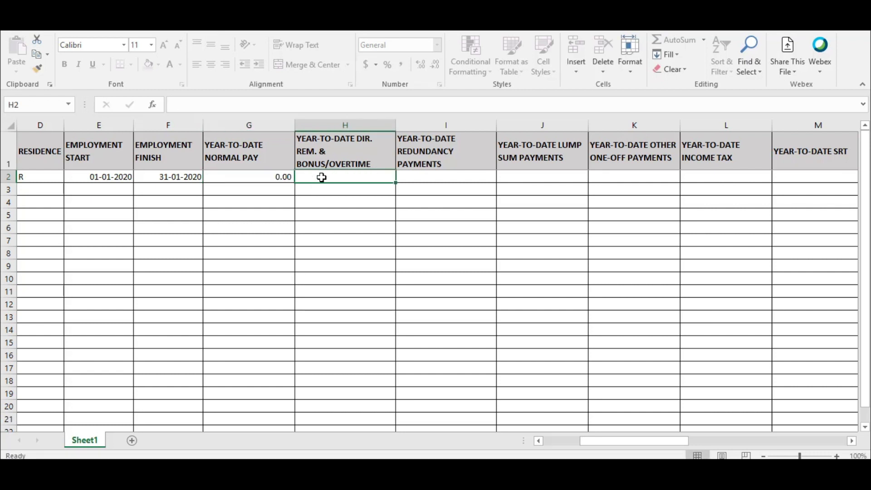
pyautogui.write('0')
pyautogui.click(441, 175)
pyautogui.write('0')
pyautogui.click(556, 176)
pyautogui.write('0')
pyautogui.click(639, 178)
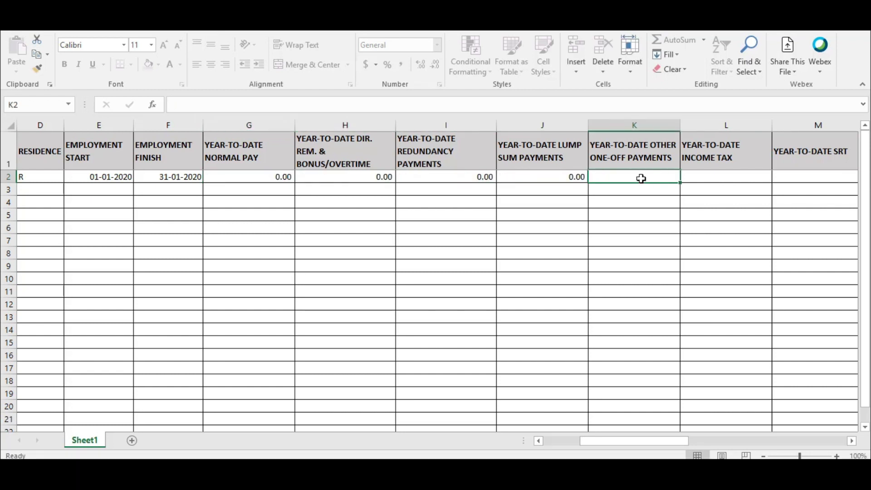
pyautogui.write('0')
pyautogui.click(704, 181)
pyautogui.write('00')
pyautogui.click(780, 177)
pyautogui.write('0')
pyautogui.moveTo(643, 438); pyautogui.dragTo(699, 439)
pyautogui.click(515, 180)
pyautogui.write('0')
pyautogui.press('Tab')
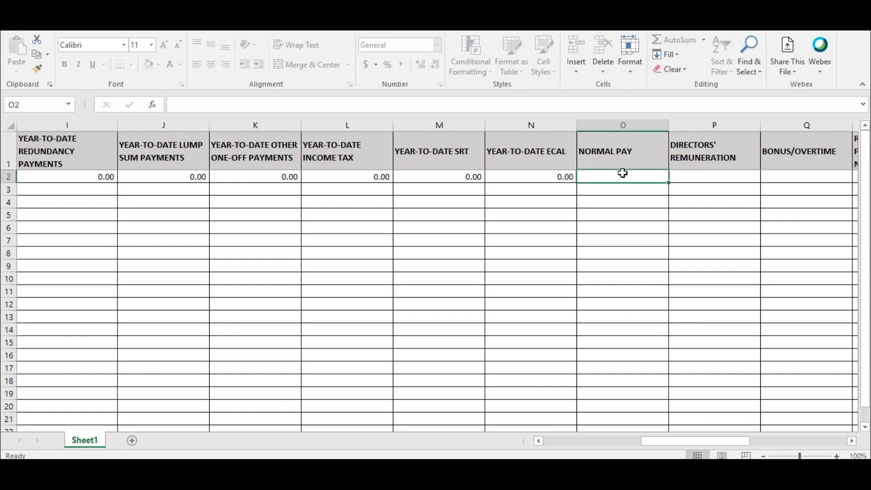
# Enter normal pay 3500, directors' remuneration 620 and bonus/overtime 0
pyautogui.write('3500')
pyautogui.press('Tab')
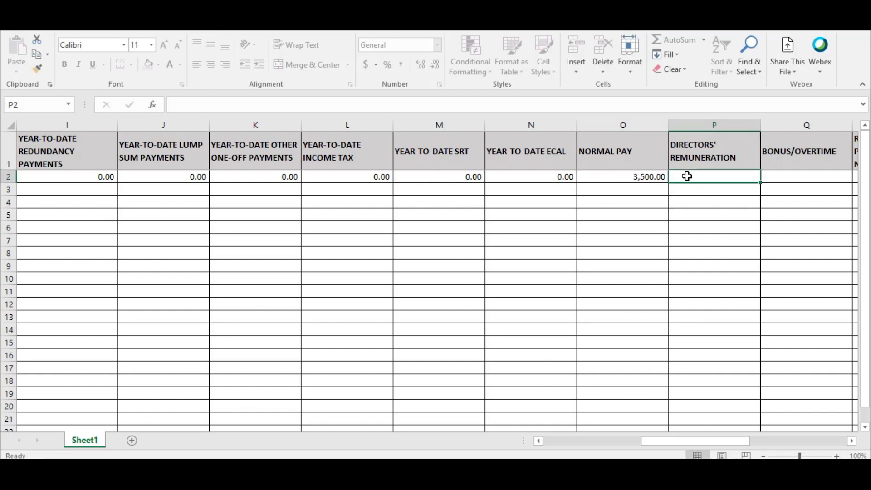
pyautogui.write('620')
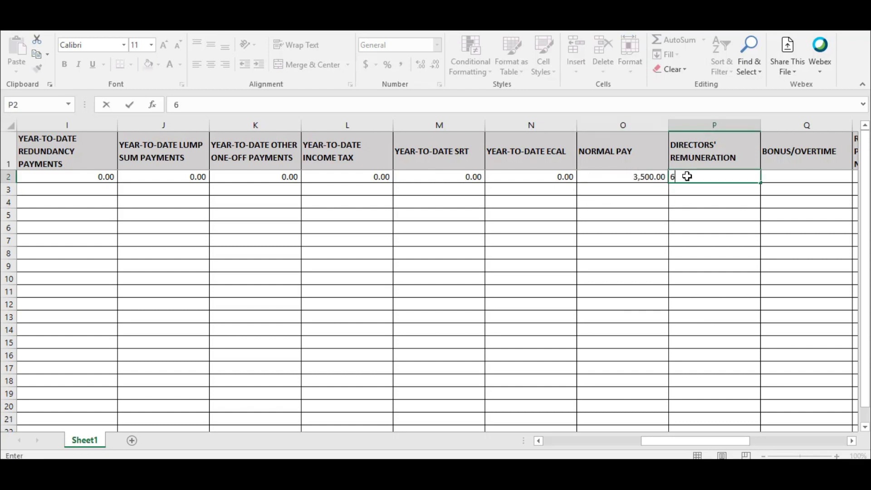
pyautogui.click(776, 173)
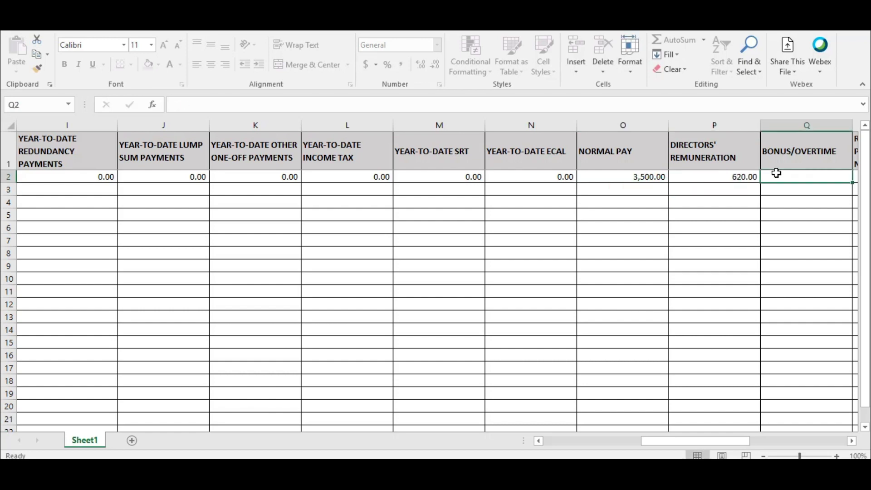
pyautogui.write('0')
pyautogui.moveTo(691, 441); pyautogui.dragTo(734, 447)
pyautogui.press('Return')
# Leave the redundancy, lump sum and other one-off payment fields blank to reach FNPF deduction
pyautogui.click(577, 176)
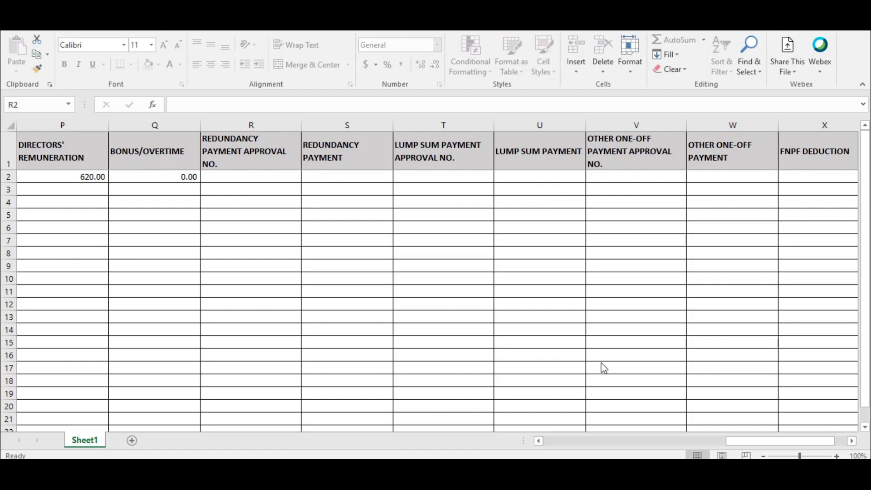
pyautogui.click(758, 441)
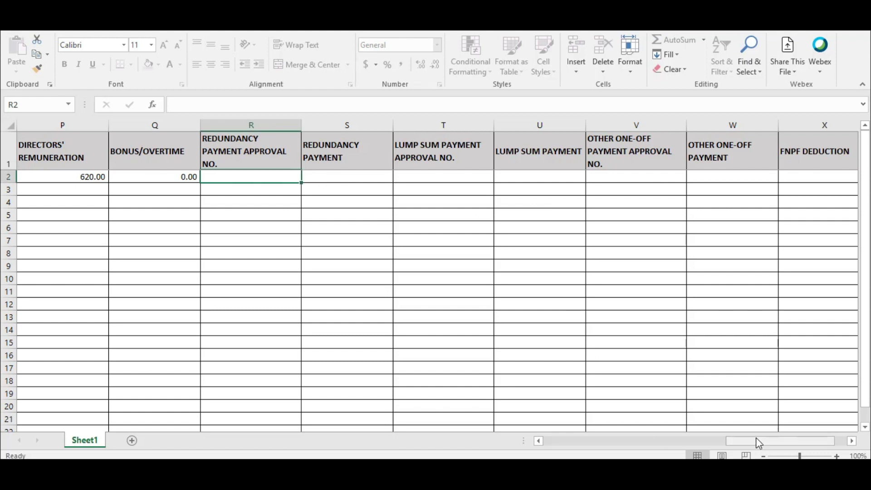
pyautogui.moveTo(786, 442); pyautogui.dragTo(810, 441)
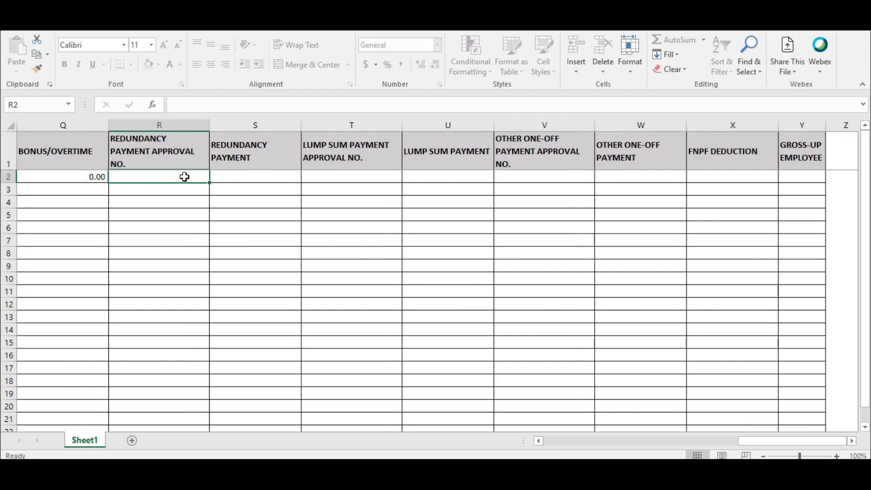
pyautogui.click(344, 179)
pyautogui.click(511, 176)
pyautogui.click(631, 178)
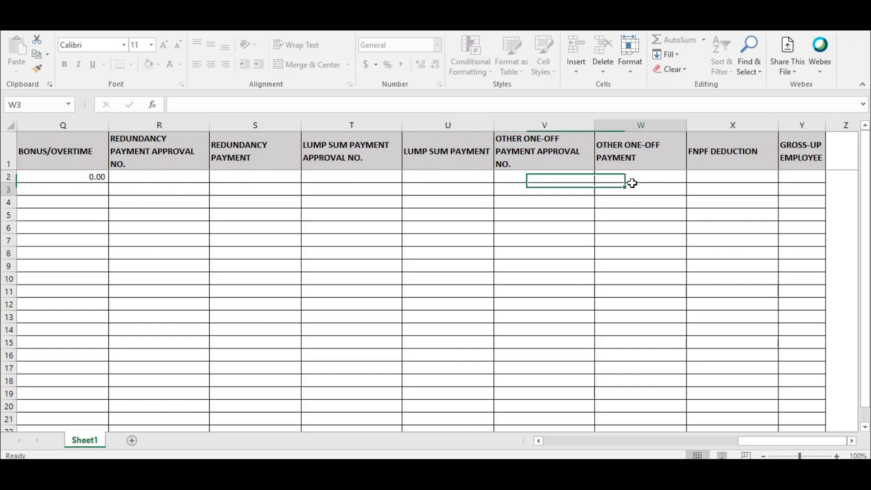
pyautogui.click(694, 176)
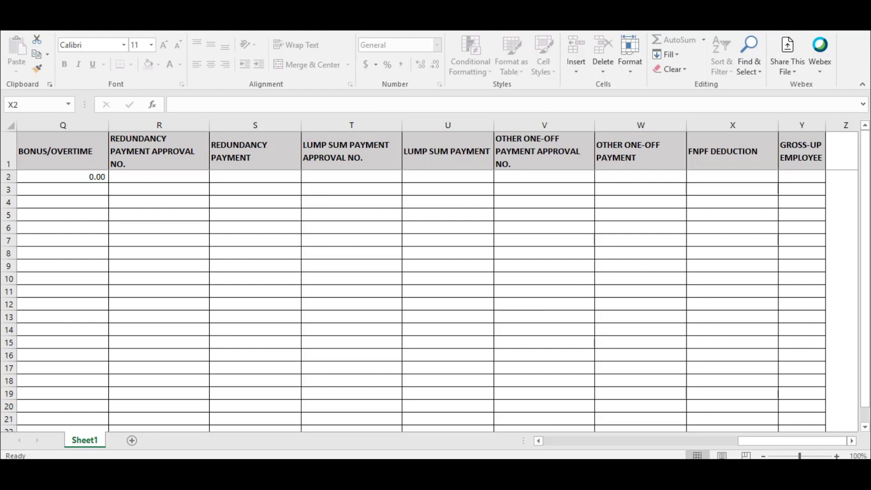
# Enter FNPF deduction 640 and set gross-up employee to N in Y2
pyautogui.click(689, 176)
pyautogui.write('6')
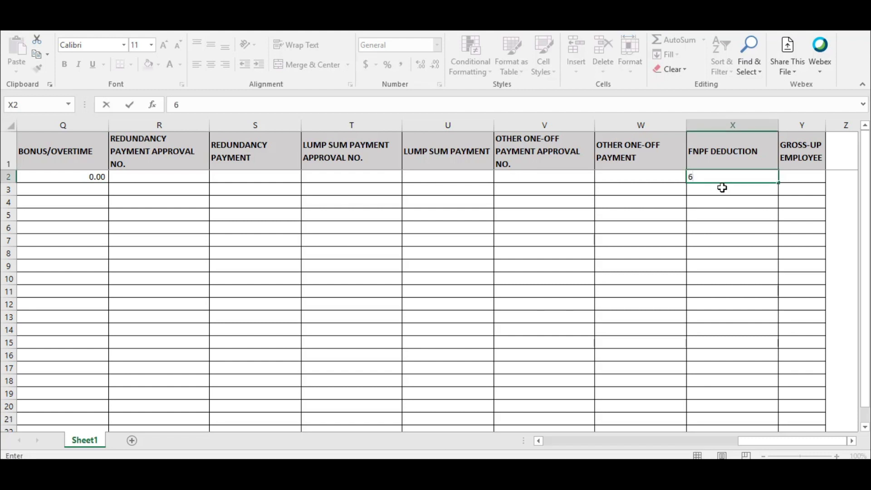
pyautogui.write('40')
pyautogui.click(784, 177)
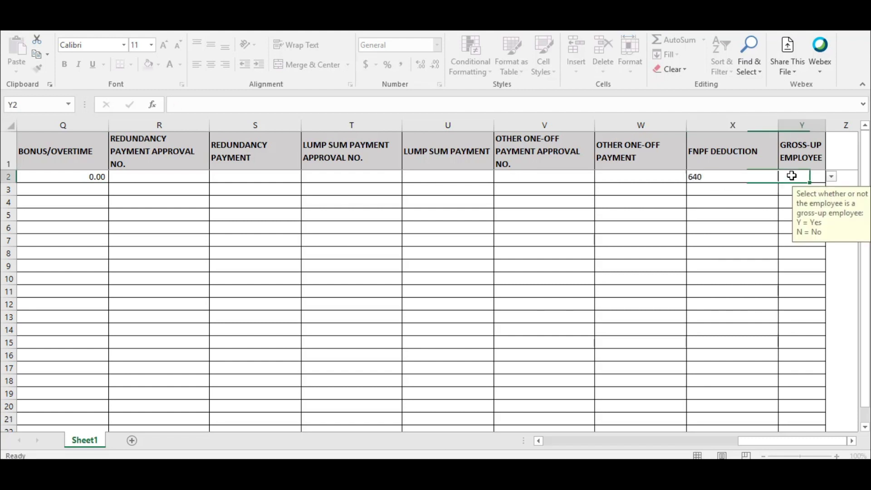
pyautogui.click(831, 177)
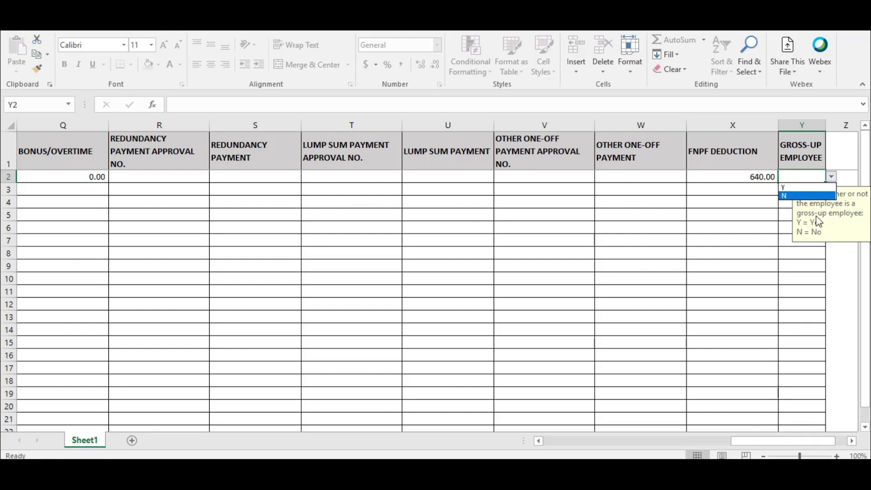
pyautogui.click(793, 195)
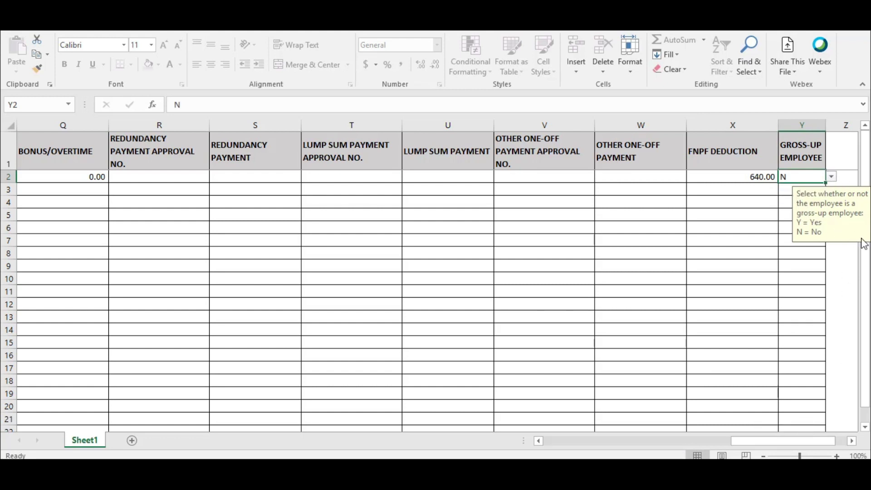
pyautogui.click(633, 240)
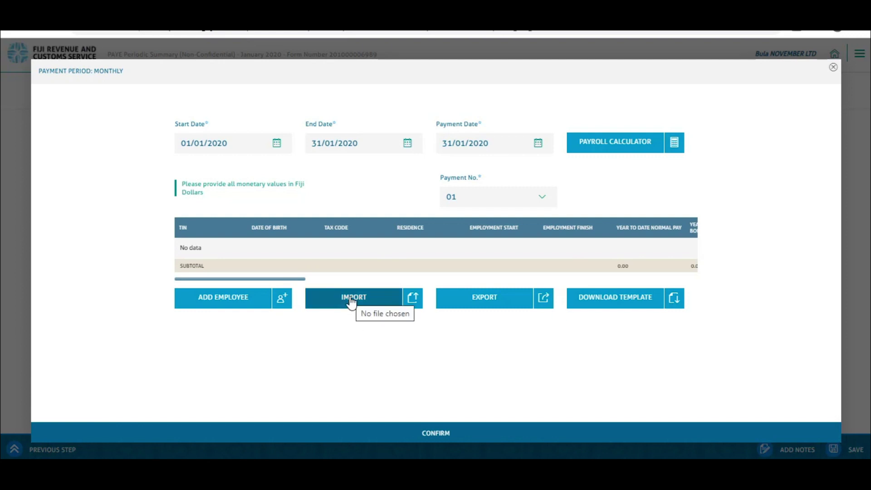
# Import PAYDAY_AUTO (15).xlsx from Downloads into the monthly period and confirm it
pyautogui.click(351, 302)
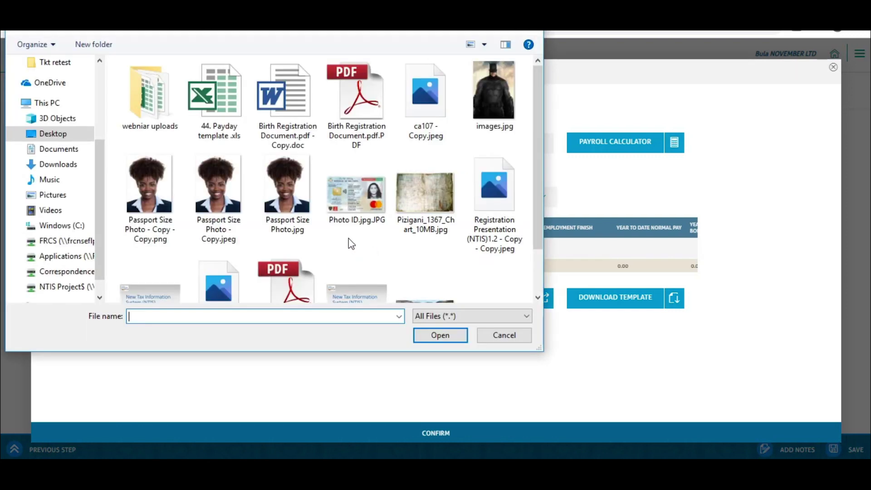
pyautogui.click(55, 164)
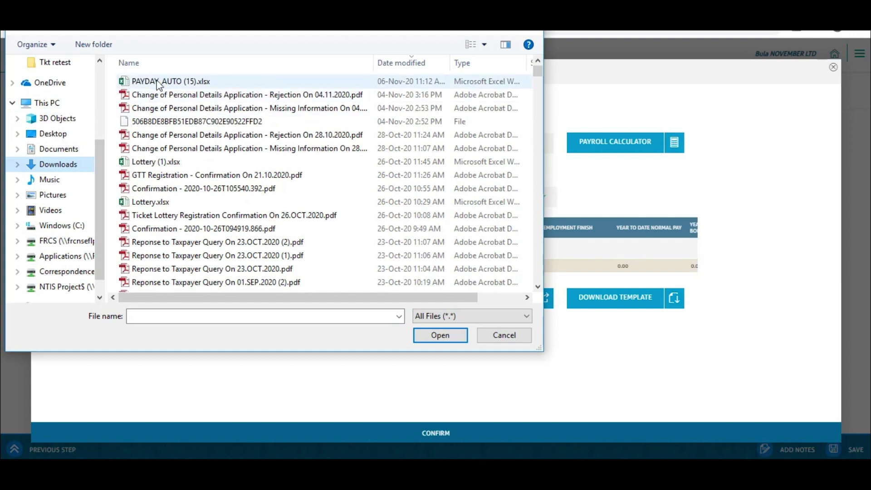
pyautogui.click(172, 81)
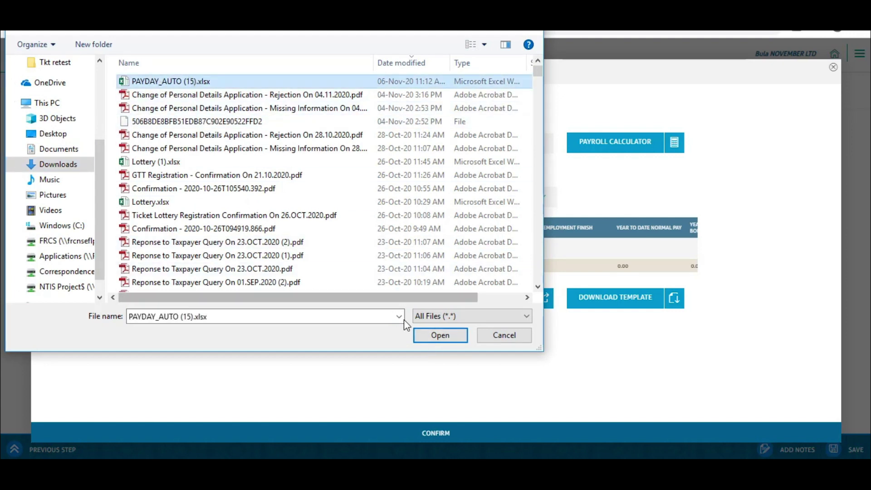
pyautogui.click(431, 334)
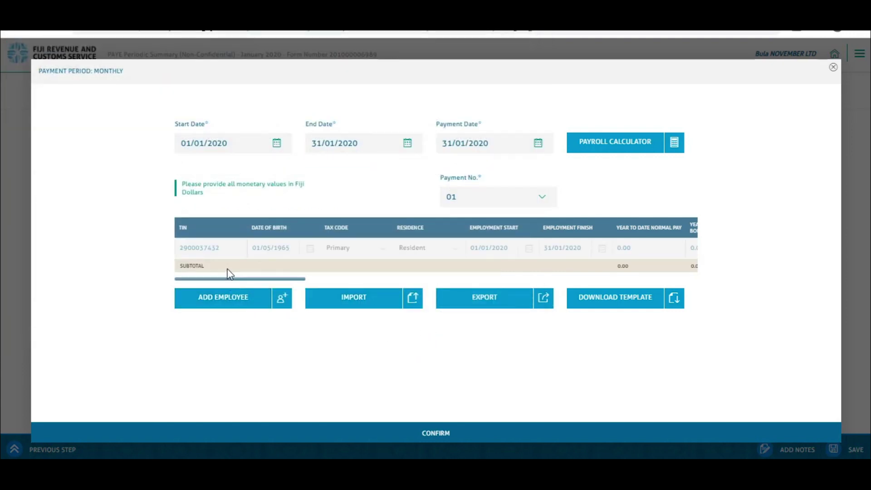
pyautogui.moveTo(221, 278); pyautogui.dragTo(622, 267)
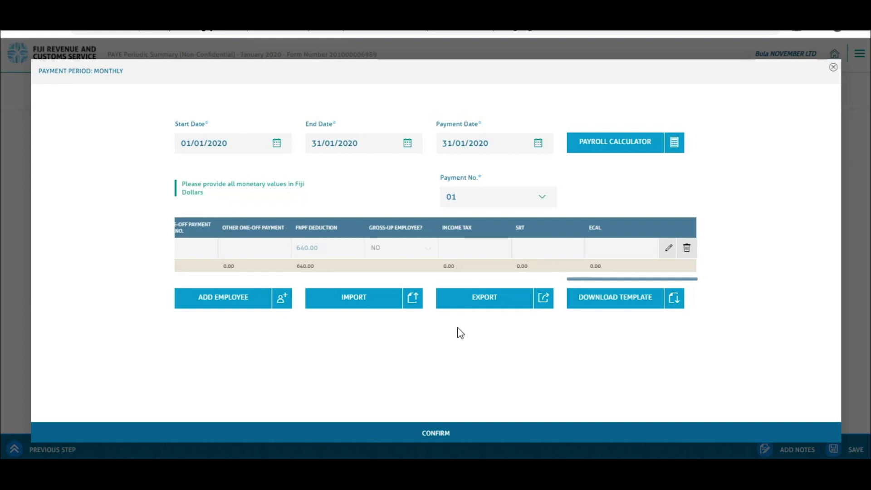
pyautogui.click(435, 434)
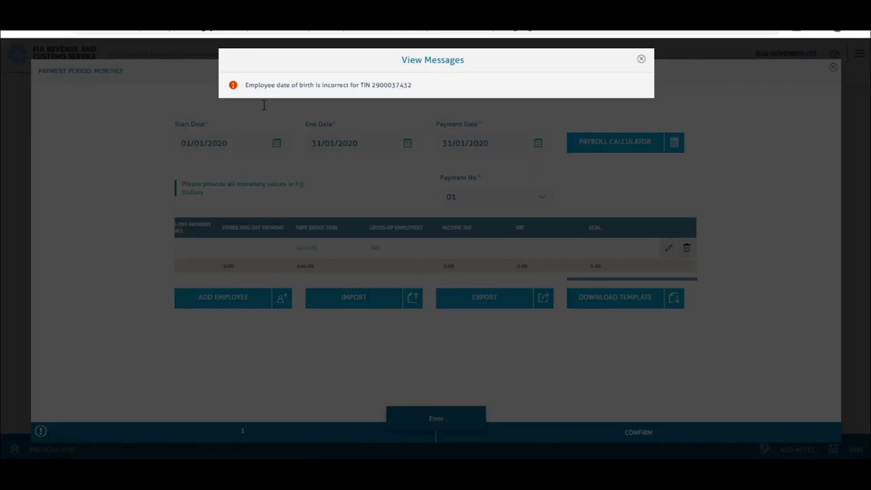
# Dismiss the date-of-birth error, edit the employee's details, and confirm both dialogs
pyautogui.click(642, 60)
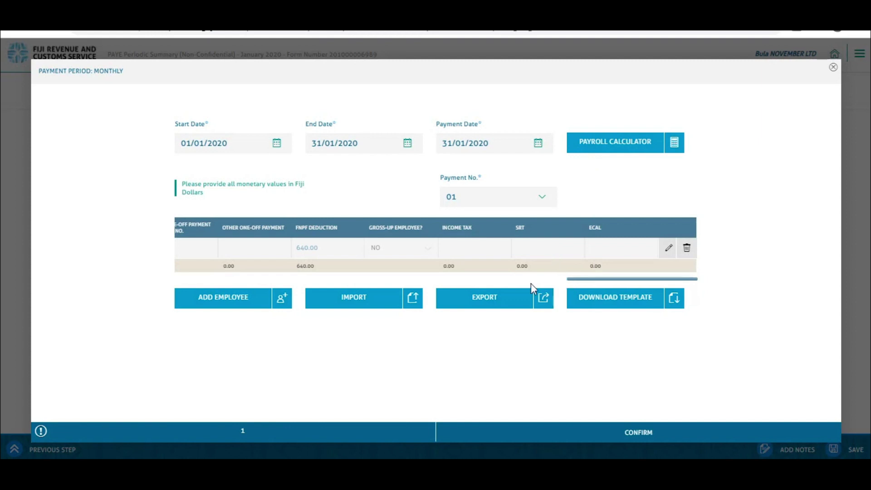
pyautogui.moveTo(576, 278); pyautogui.dragTo(169, 297)
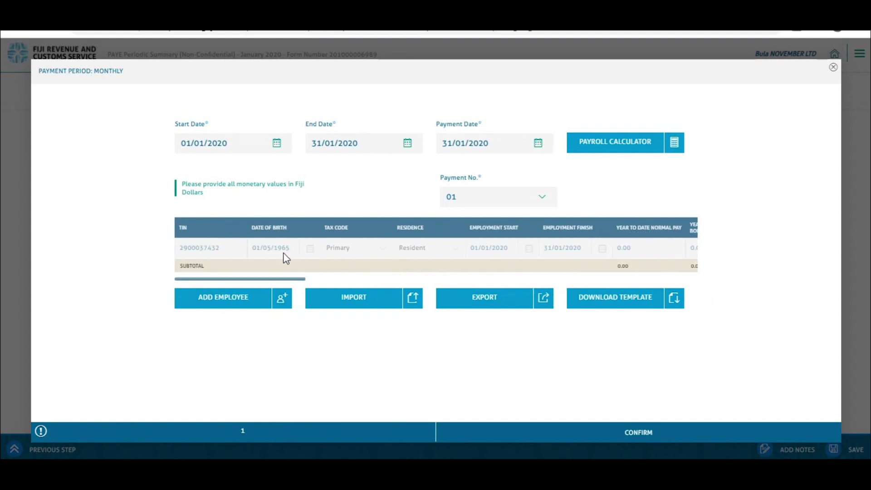
pyautogui.moveTo(284, 279); pyautogui.dragTo(703, 272)
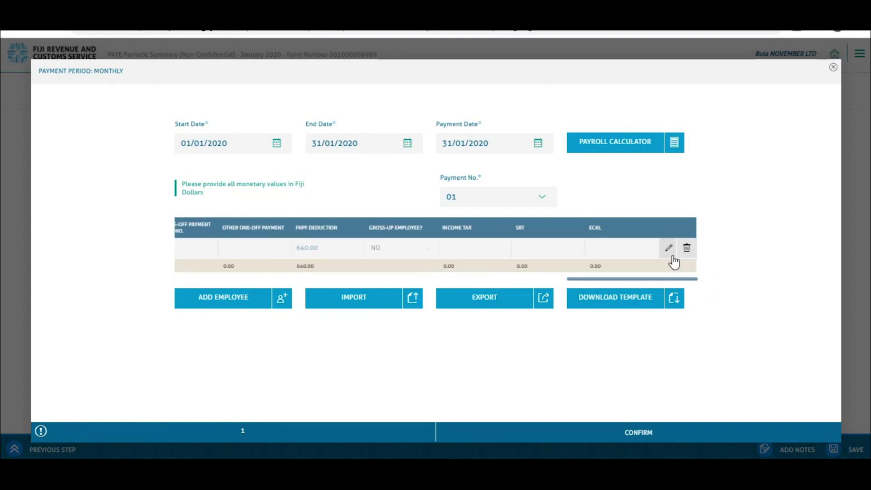
pyautogui.click(669, 249)
pyautogui.click(564, 433)
pyautogui.click(563, 438)
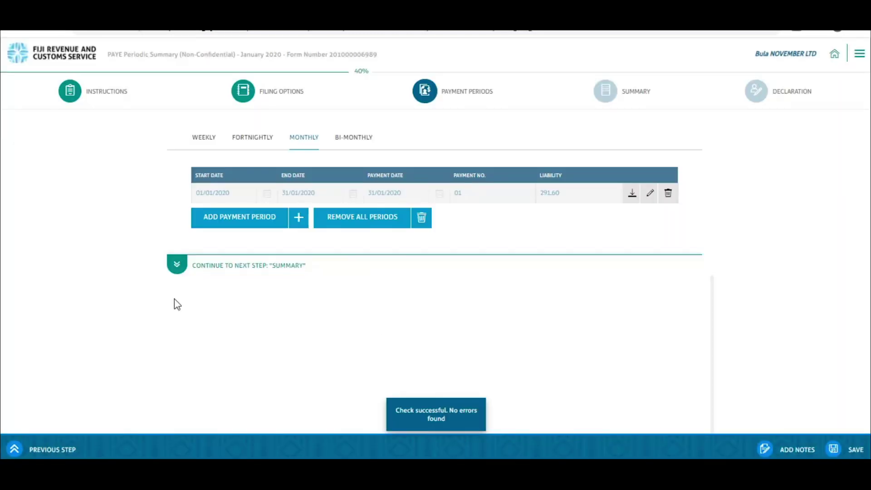
# Advance to the Declaration step, enter the declarant's TIN, pick designation Accountant, and tick the declaration
pyautogui.click(176, 268)
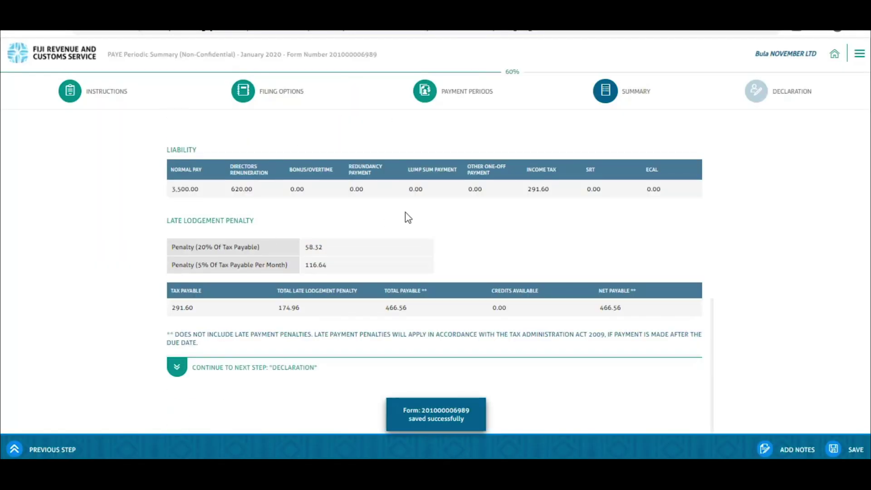
pyautogui.click(176, 368)
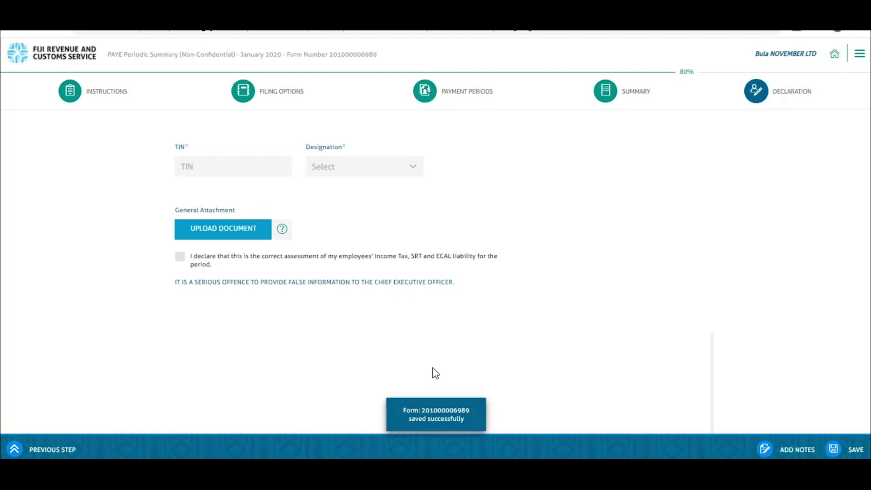
pyautogui.click(198, 169)
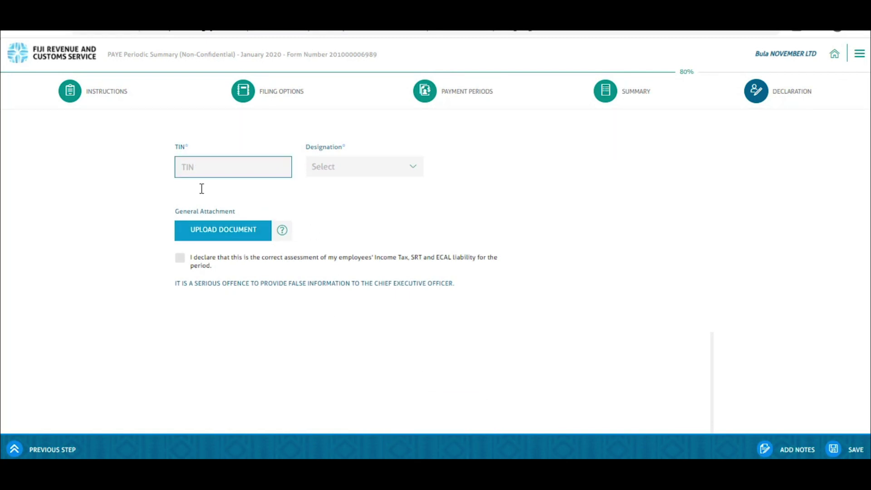
pyautogui.click(416, 169)
pyautogui.click(351, 190)
pyautogui.click(180, 272)
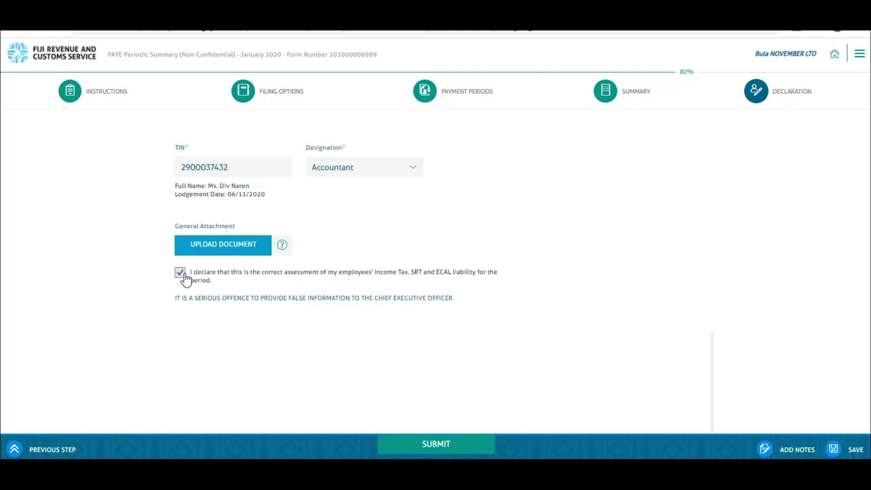
pyautogui.scroll(10, 404, 253)
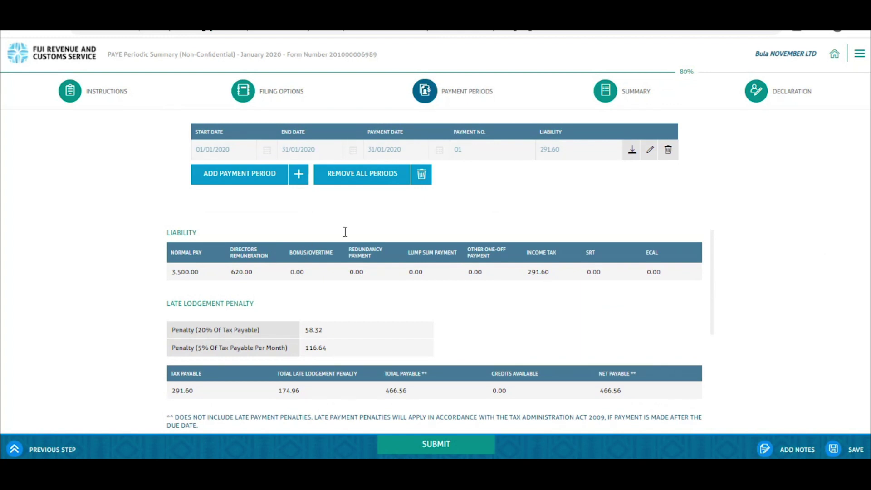
# Switch to 'I will provide tax liabilities by myself' and accept clearing the saved data
pyautogui.scroll(5, 345, 232)
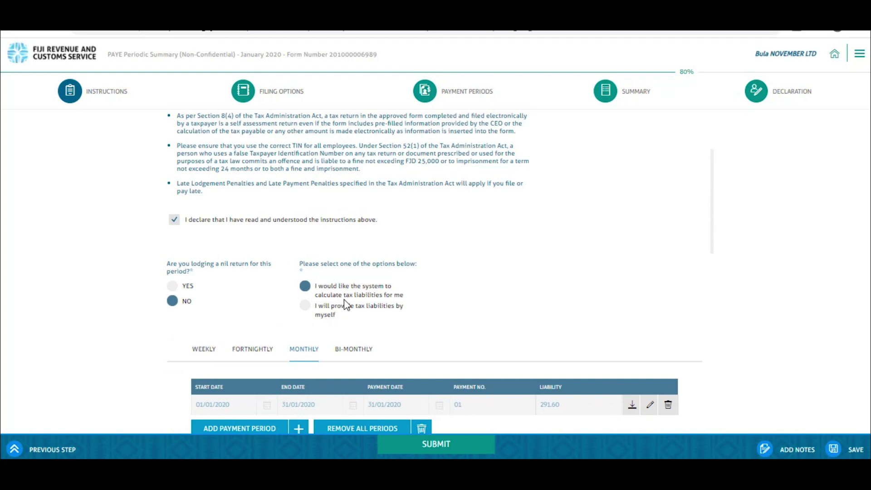
pyautogui.scroll(-1, 326, 253)
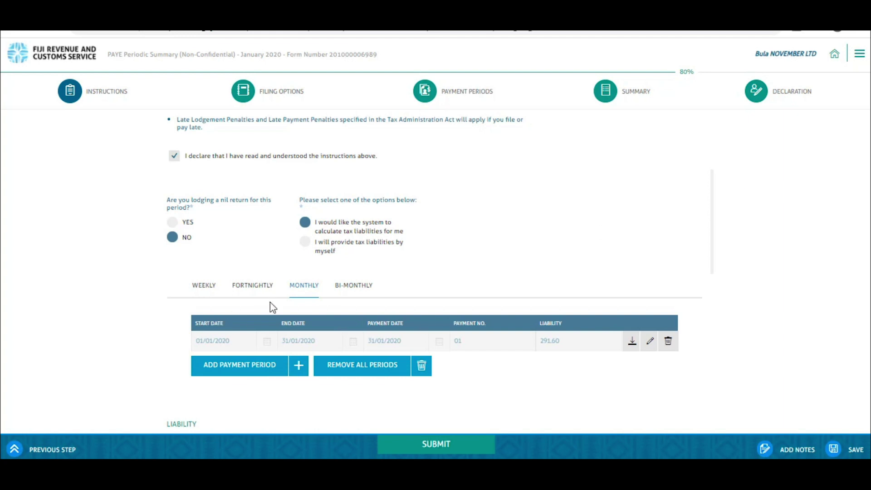
pyautogui.click(311, 244)
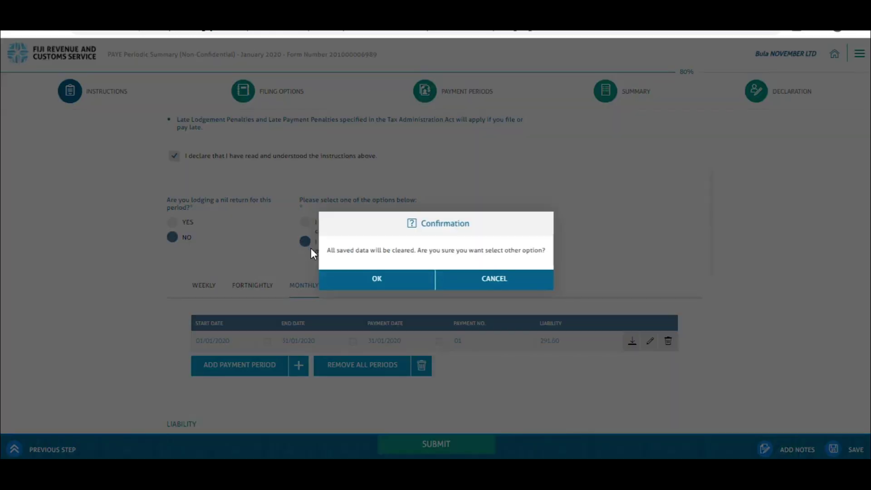
pyautogui.click(366, 281)
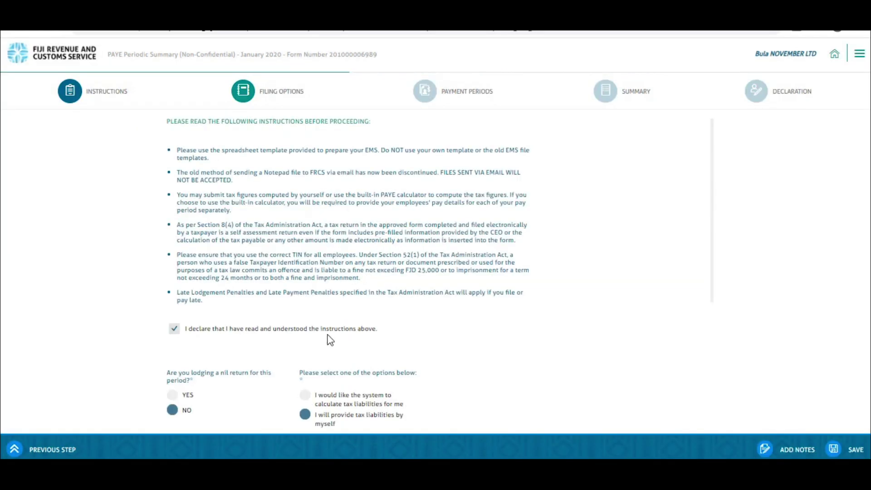
# Go to Payment Periods and add a new MONTHLY payment period
pyautogui.scroll(-3, 327, 346)
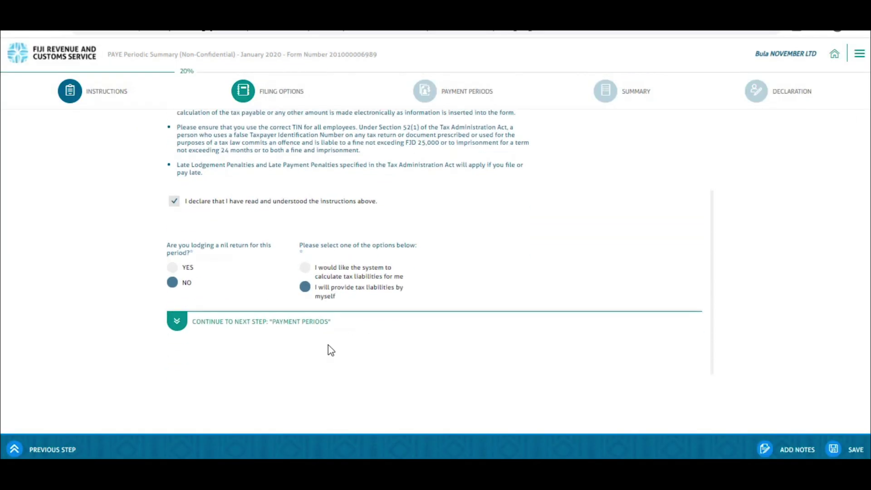
pyautogui.click(177, 321)
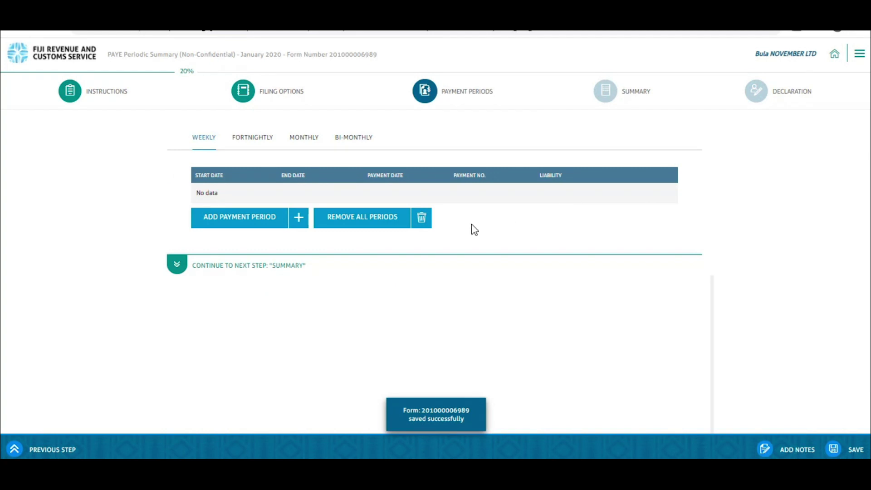
pyautogui.click(307, 143)
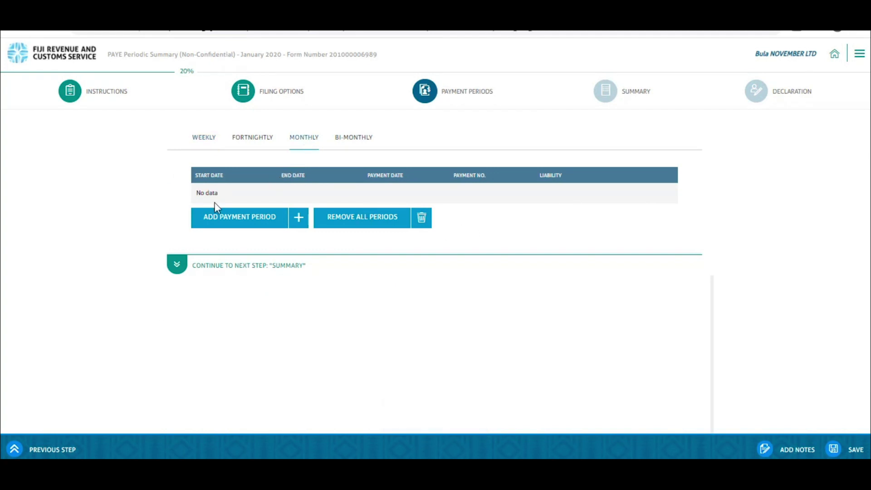
pyautogui.click(211, 217)
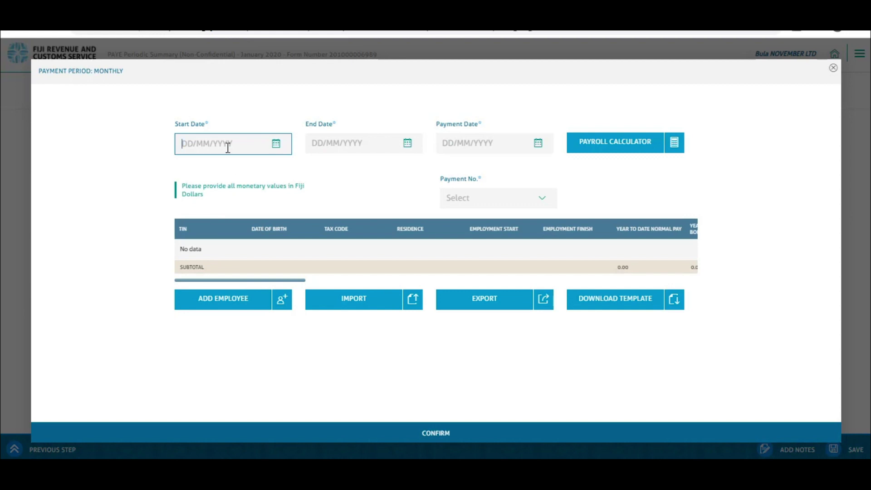
# Download the blank employee template and open PAYDAY_MANUA (6).xlsx in Excel
pyautogui.write('01/01/2020')
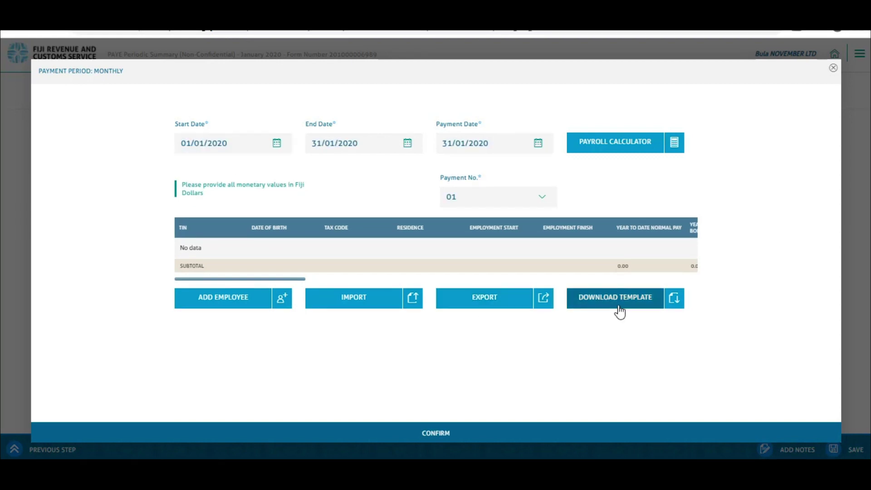
pyautogui.click(620, 312)
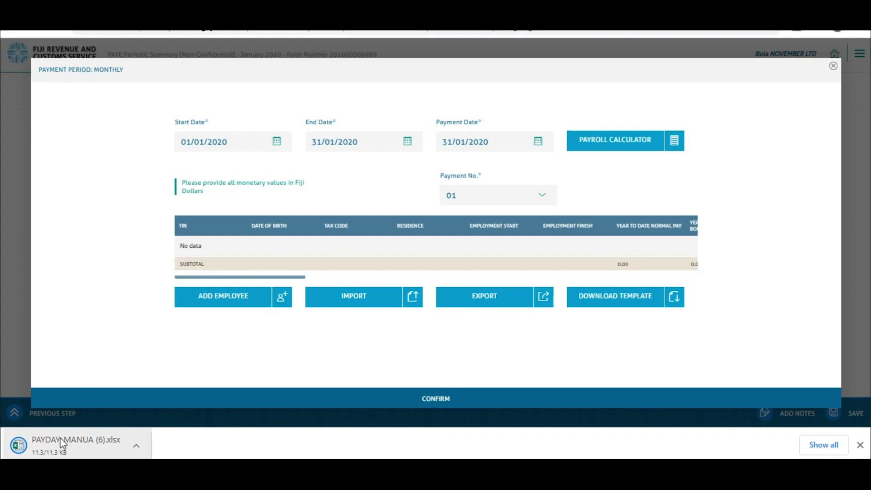
pyautogui.click(100, 445)
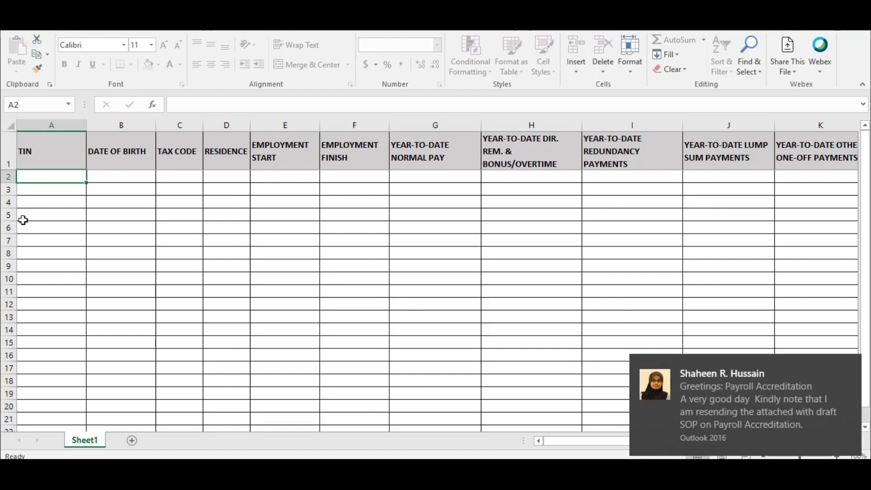
# Paste the copied employee TIN into cell A2 as plain values
pyautogui.click(849, 372)
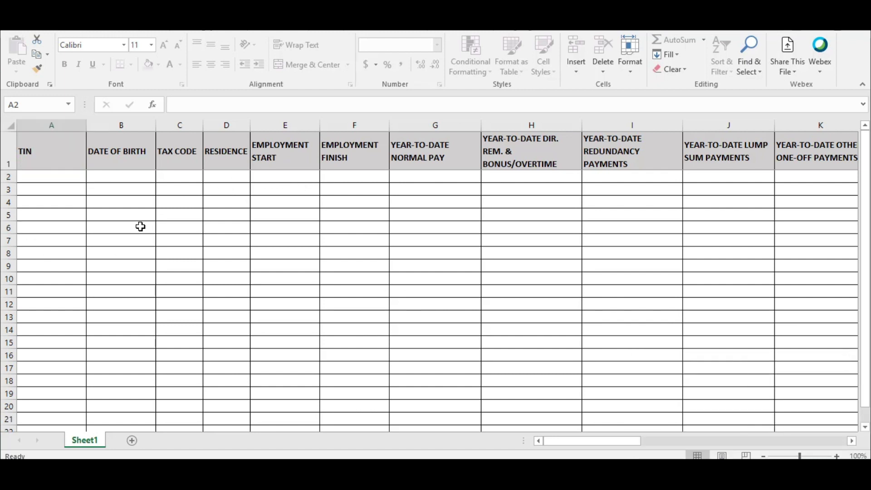
pyautogui.click(68, 179)
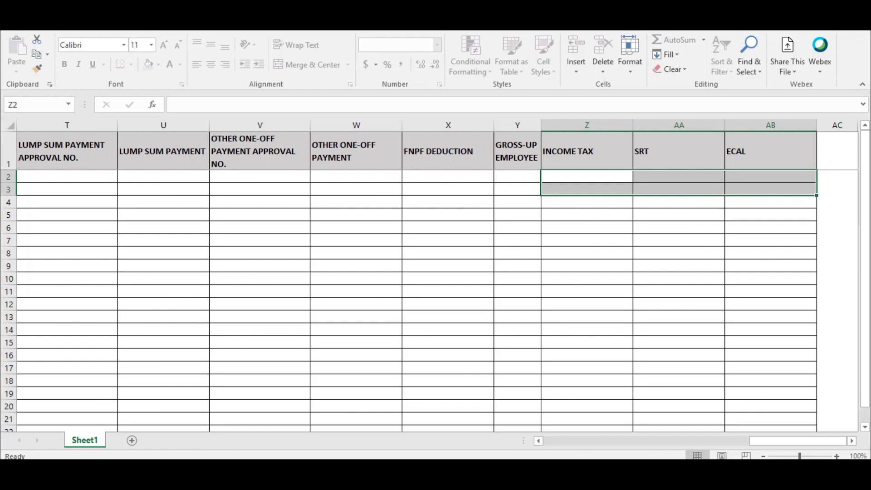
pyautogui.moveTo(751, 442); pyautogui.dragTo(381, 355)
pyautogui.rightClick(55, 174)
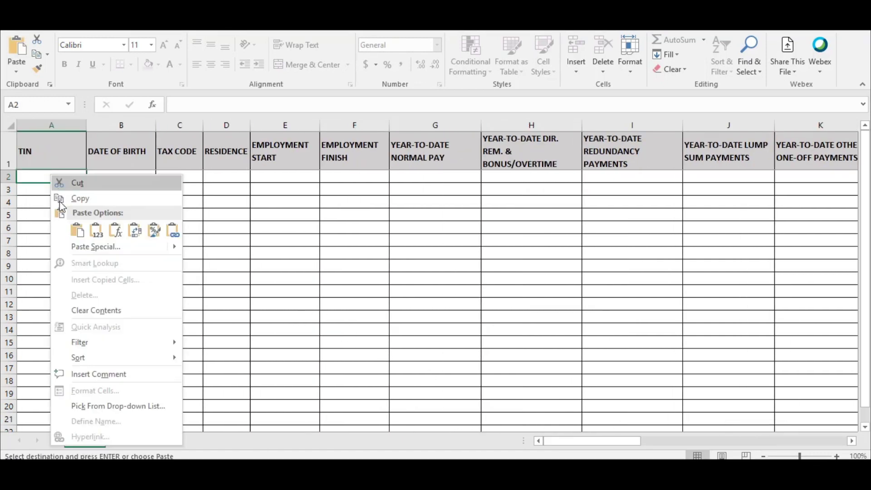
pyautogui.click(97, 231)
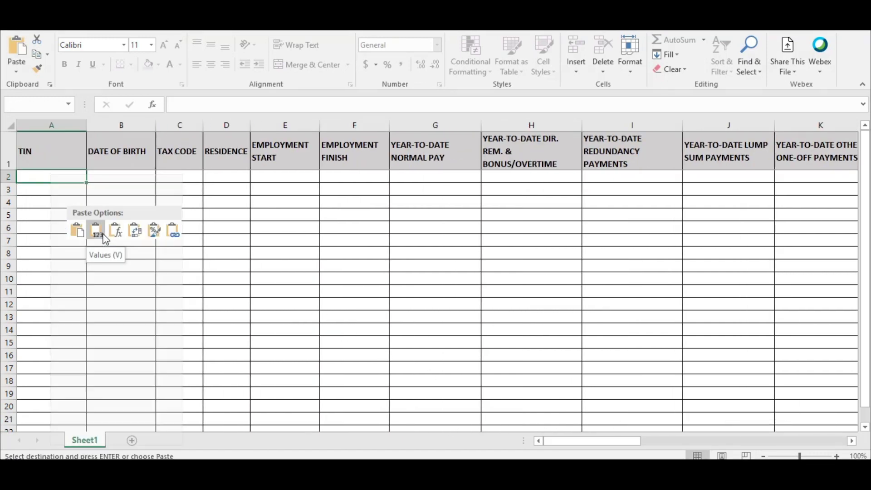
# Enter the date of birth 01/08/1965 in B2 after the validation error
pyautogui.click(116, 173)
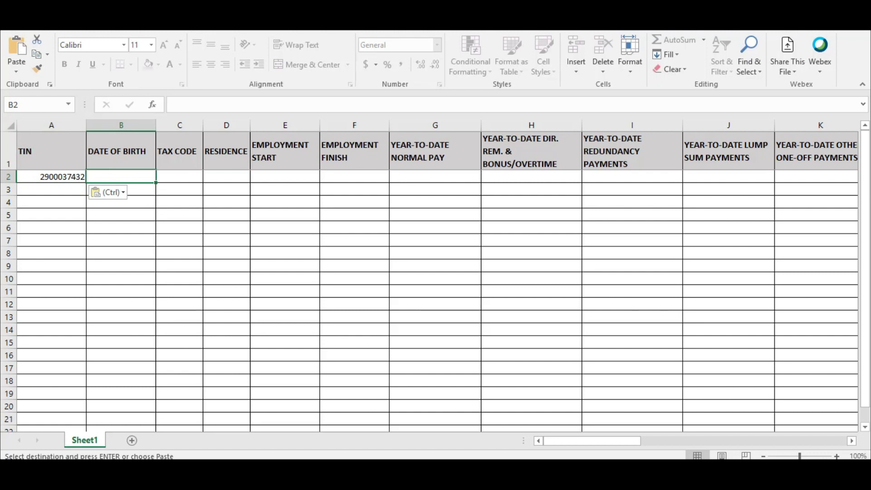
pyautogui.click(127, 175)
pyautogui.write('01')
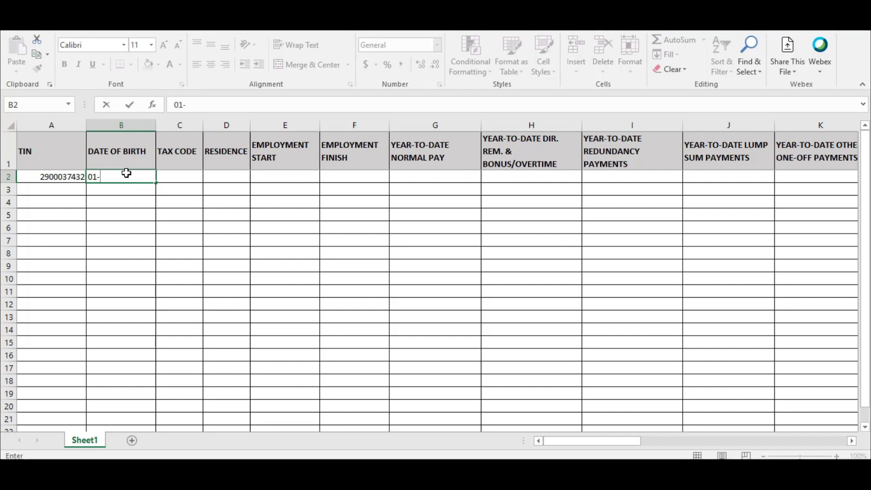
pyautogui.write('-08-1965')
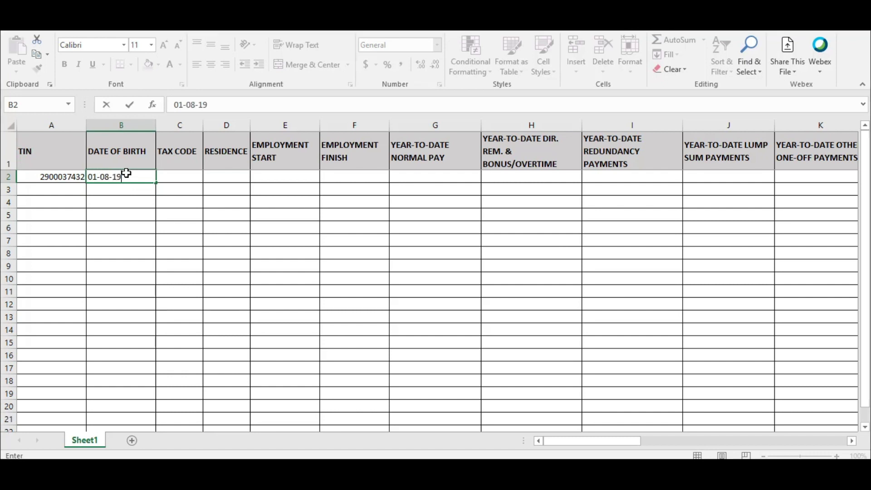
pyautogui.click(178, 174)
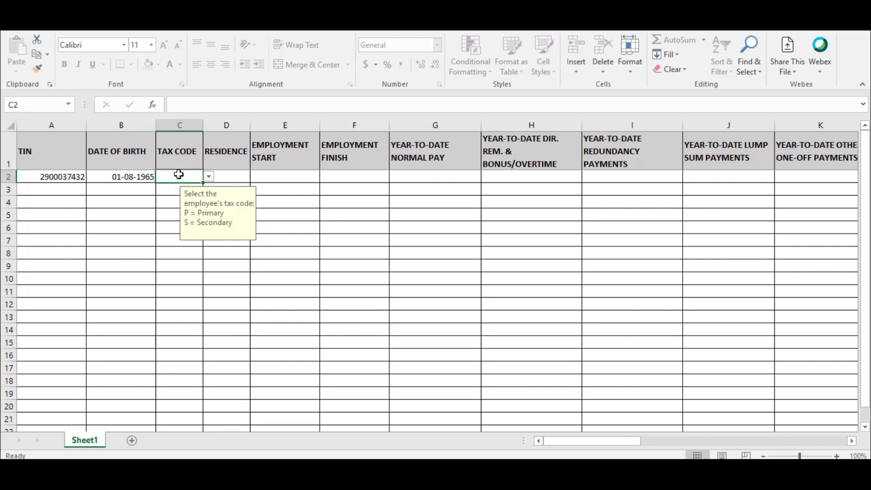
pyautogui.click(100, 174)
pyautogui.write('0')
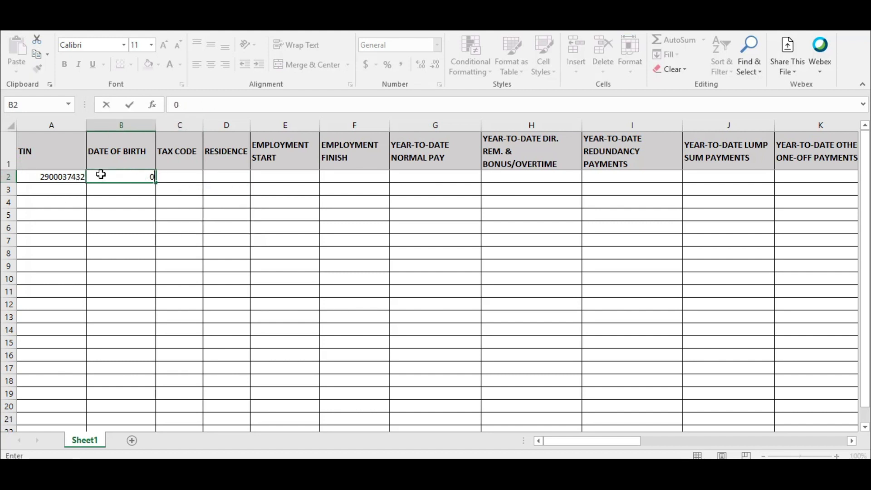
pyautogui.write('1.08.1965')
pyautogui.press('Return')
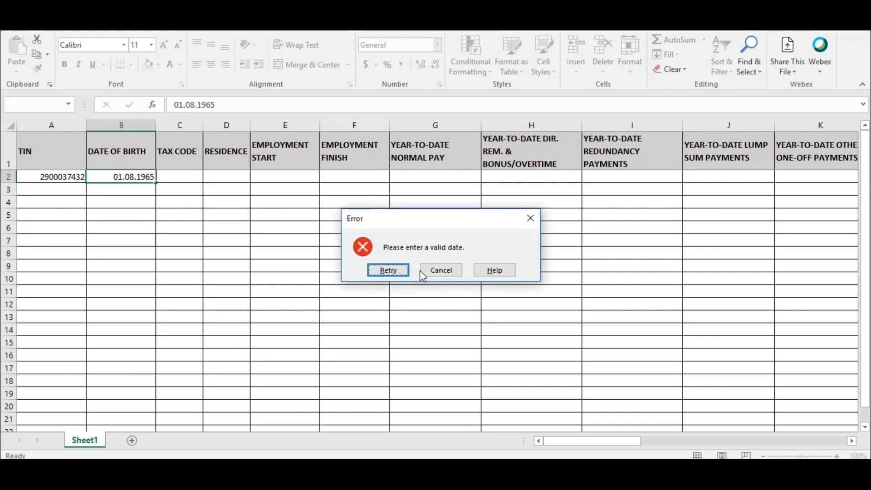
pyautogui.press('Return')
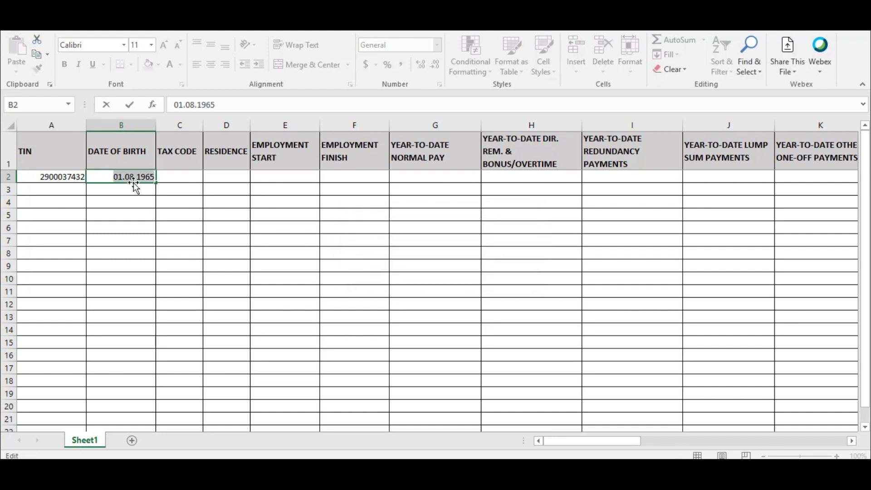
pyautogui.write('01/0')
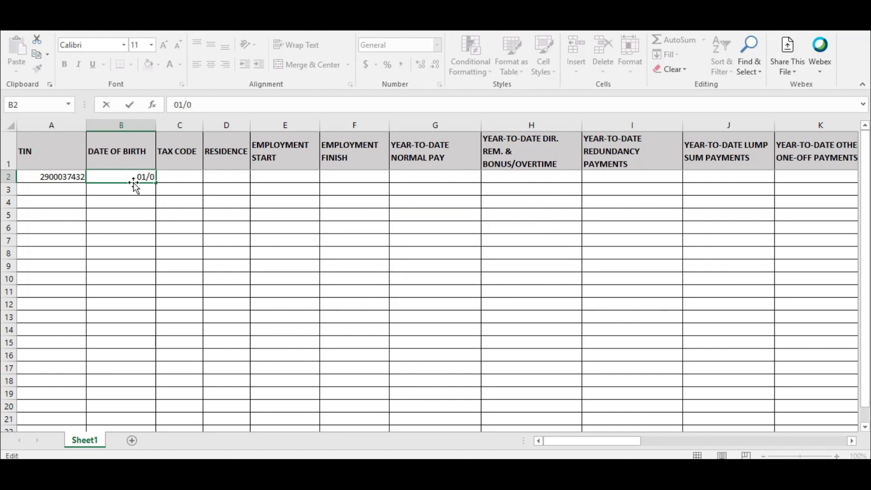
pyautogui.write('8/1965')
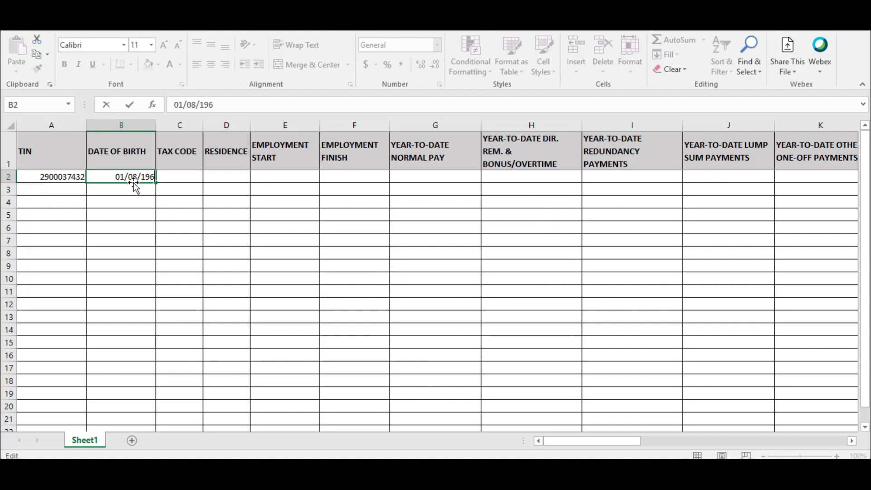
pyautogui.click(189, 174)
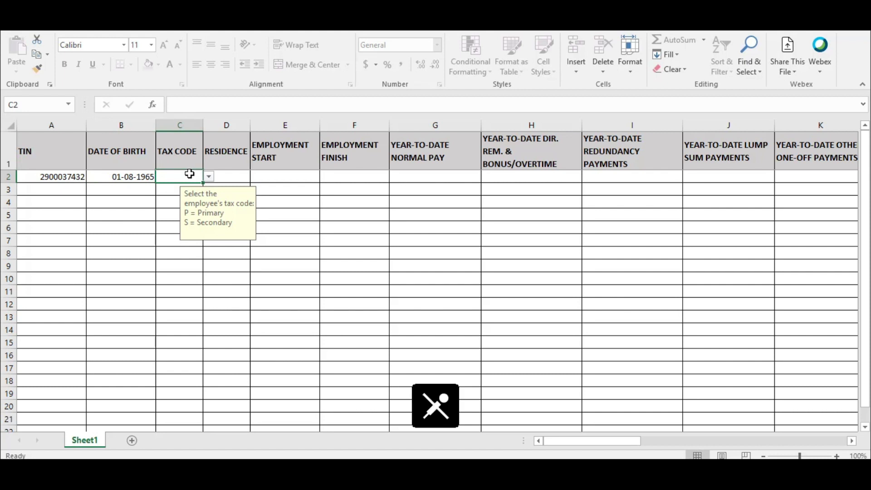
# Set tax code C2 to P (Primary) and residence D2 to R (Resident)
pyautogui.click(208, 178)
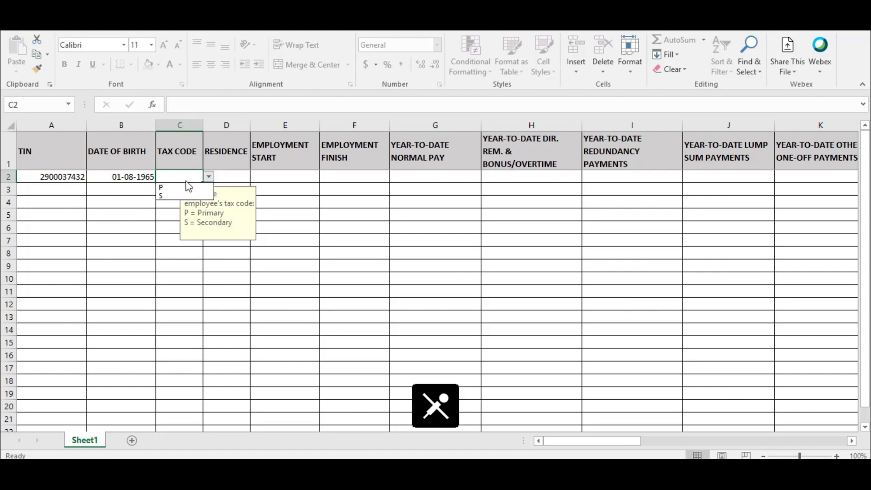
pyautogui.click(186, 186)
pyautogui.click(239, 180)
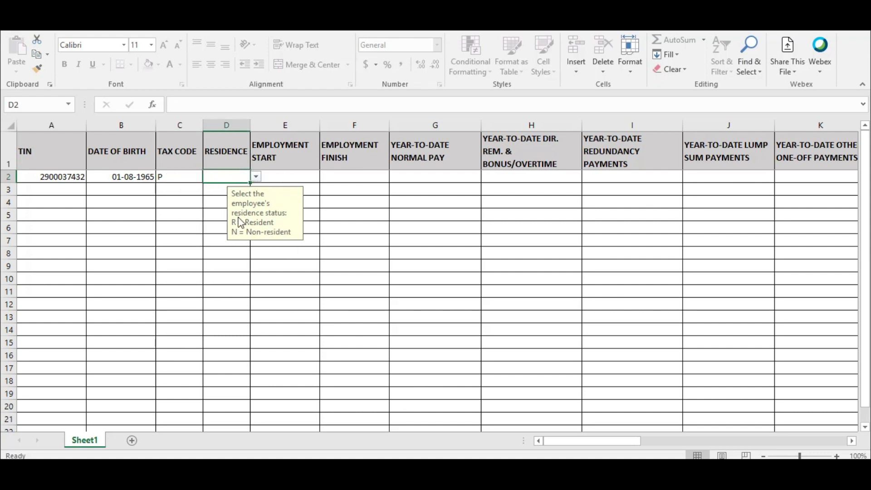
pyautogui.click(256, 176)
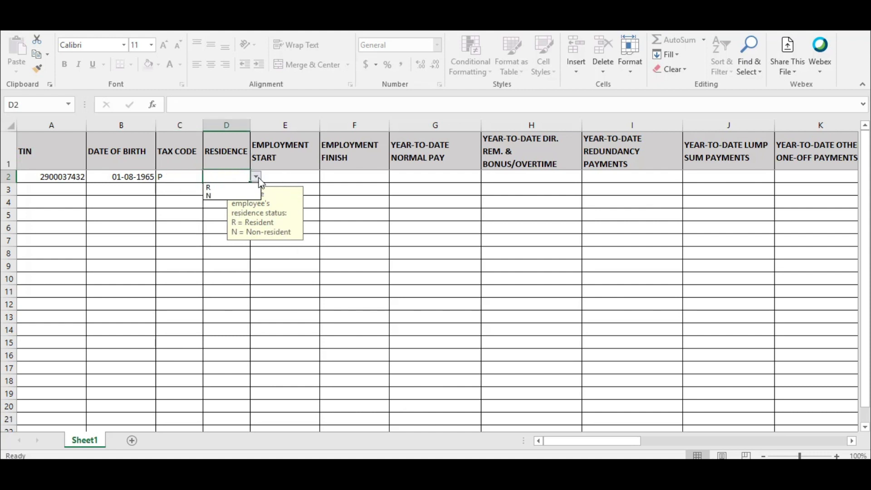
pyautogui.click(223, 187)
pyautogui.press('Return')
pyautogui.press('Left')
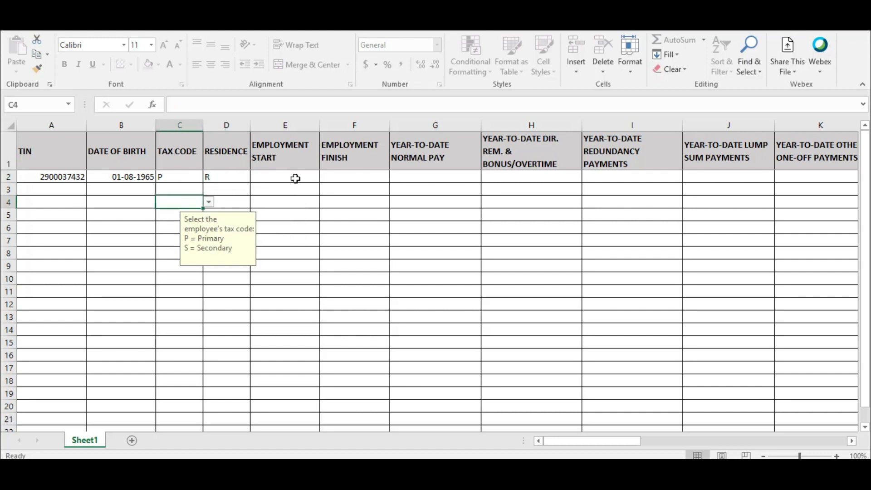
# Enter employment start 01/01/2020 in E2 and finish 31/01/2020 in F2
pyautogui.click(294, 177)
pyautogui.write('01')
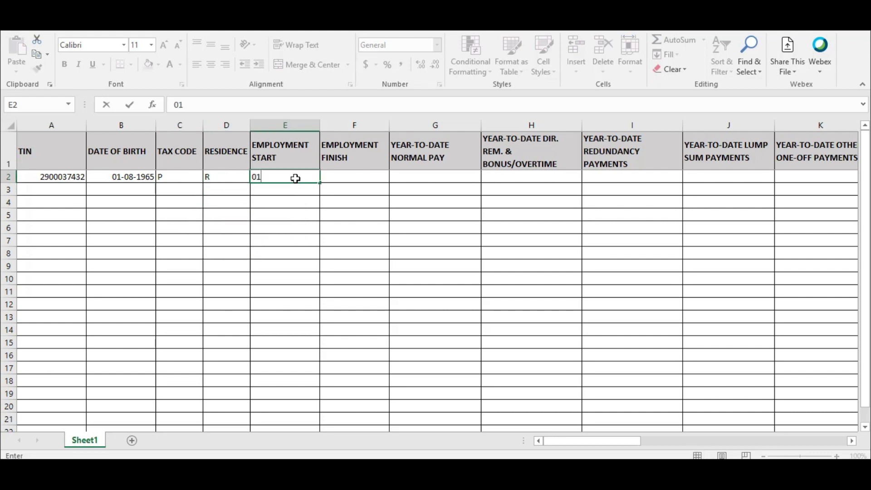
pyautogui.write('/01/2020')
pyautogui.click(331, 178)
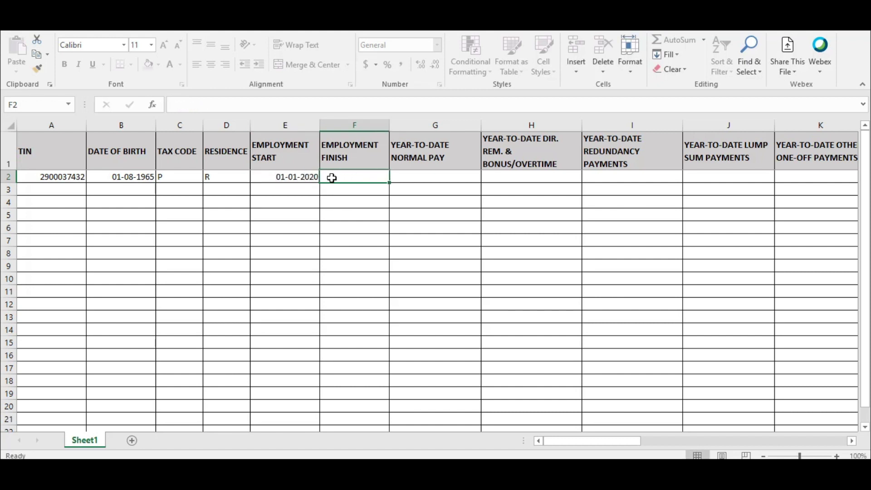
pyautogui.write('31/')
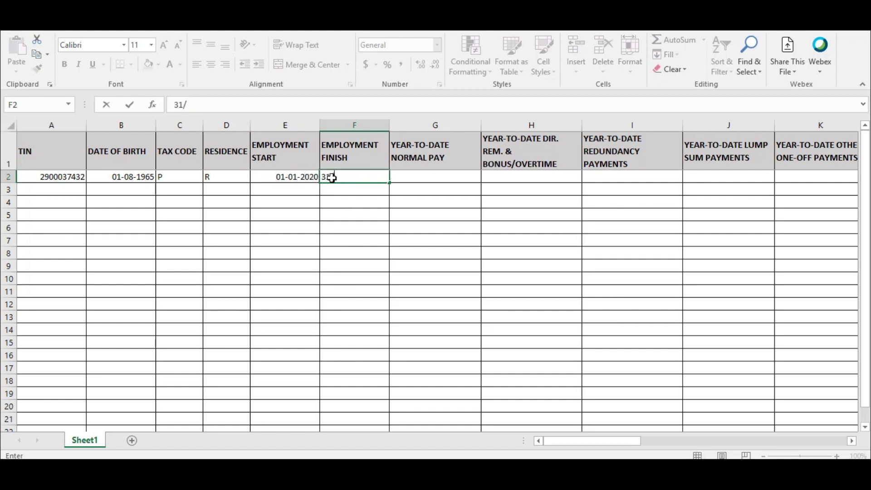
pyautogui.write('01/2020')
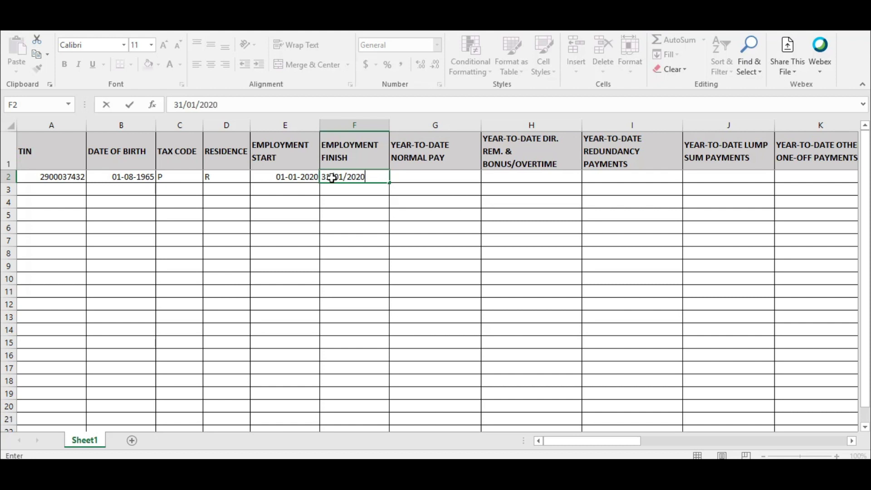
pyautogui.click(405, 174)
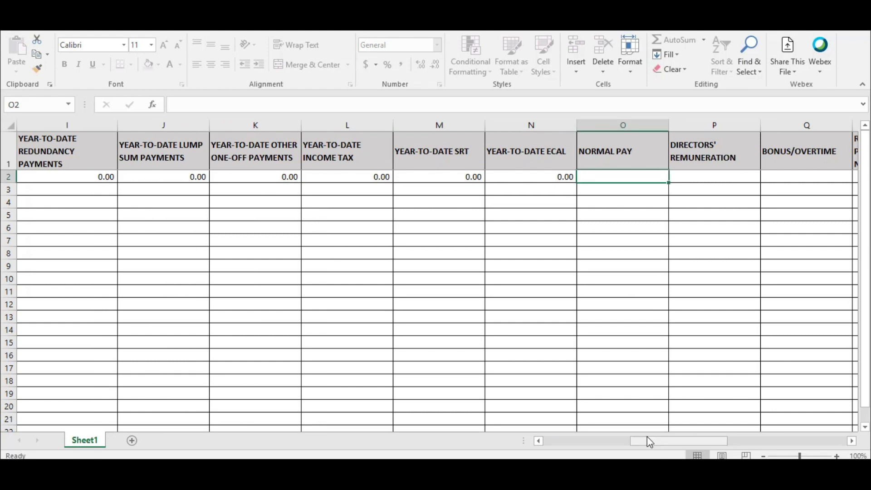
# Type 3500 for Normal Pay, 350 for Directors' Remuneration and 500 for Bonus/Overtime
pyautogui.click(141, 193)
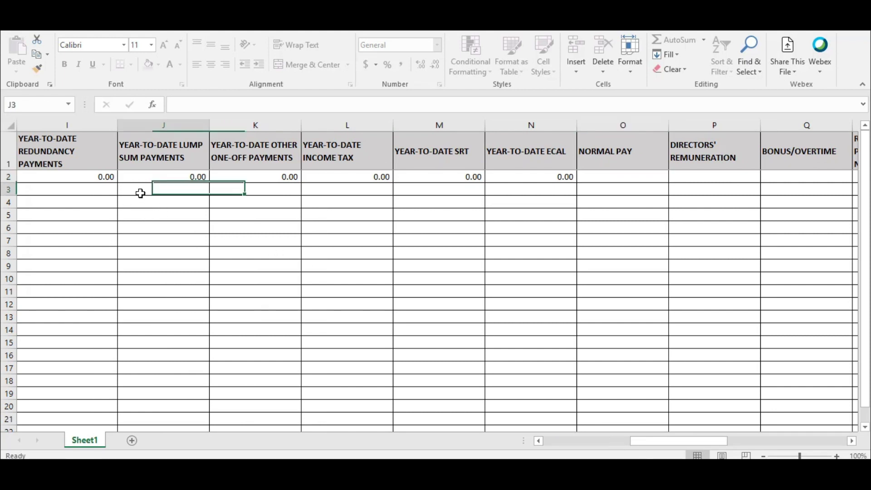
pyautogui.moveTo(659, 440)
pyautogui.mouseDown()
pyautogui.moveTo(609, 445)
pyautogui.moveTo(654, 446)
pyautogui.mouseUp()
pyautogui.click(684, 177)
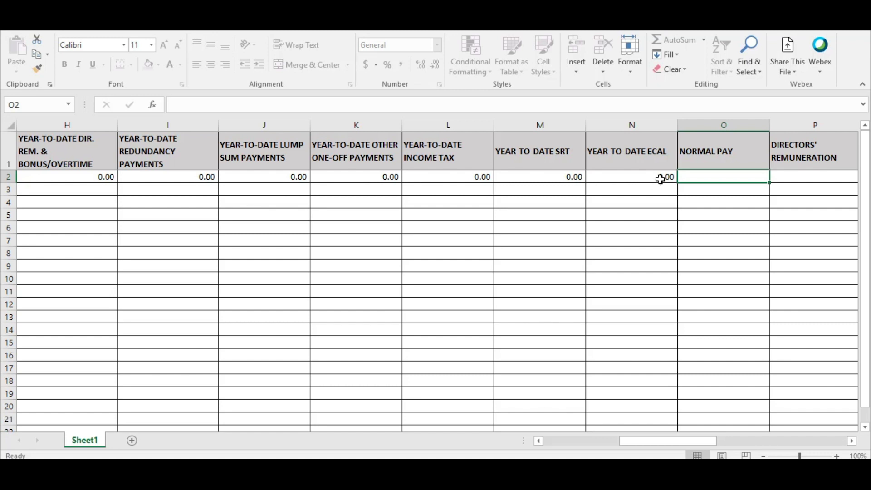
pyautogui.moveTo(689, 440); pyautogui.dragTo(700, 439)
pyautogui.write('3500')
pyautogui.click(710, 176)
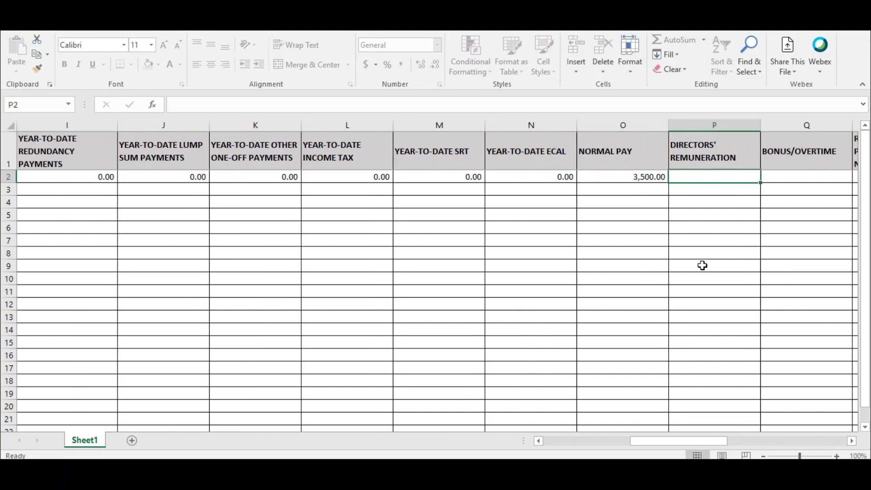
pyautogui.write('350')
pyautogui.moveTo(657, 440); pyautogui.dragTo(691, 440)
pyautogui.click(512, 178)
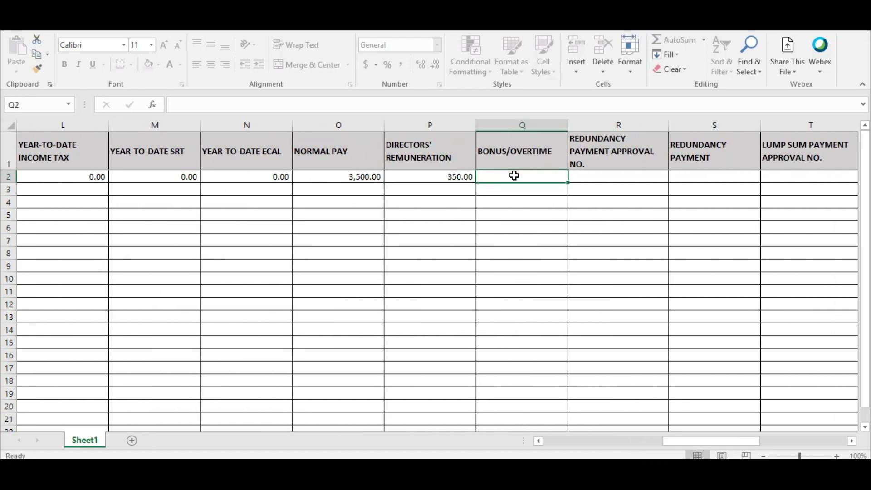
pyautogui.write('500')
pyautogui.click(519, 197)
# Leave the Redundancy, Lump Sum and Other One-Off Payment fields blank
pyautogui.click(594, 177)
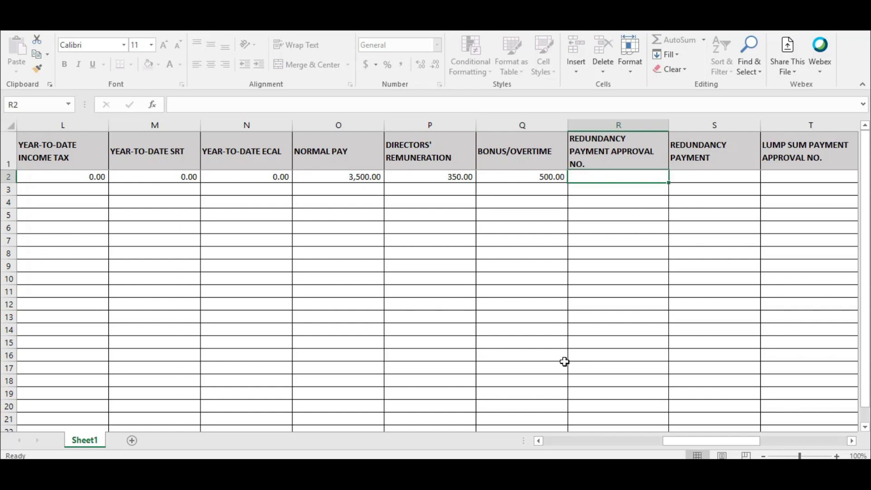
pyautogui.moveTo(675, 444); pyautogui.dragTo(723, 434)
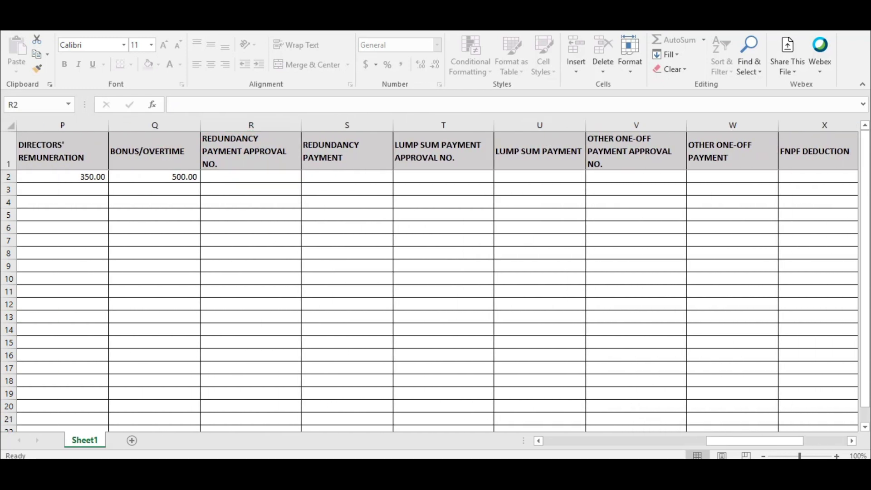
pyautogui.click(313, 177)
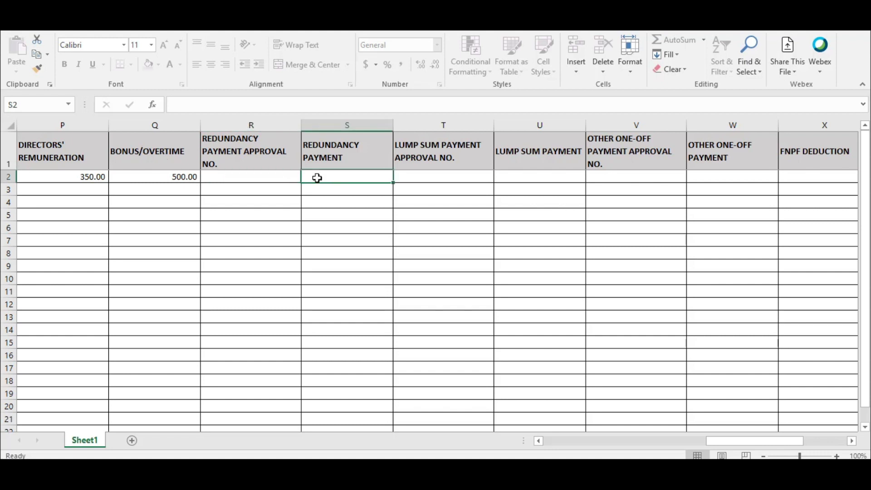
pyautogui.click(507, 176)
pyautogui.click(702, 178)
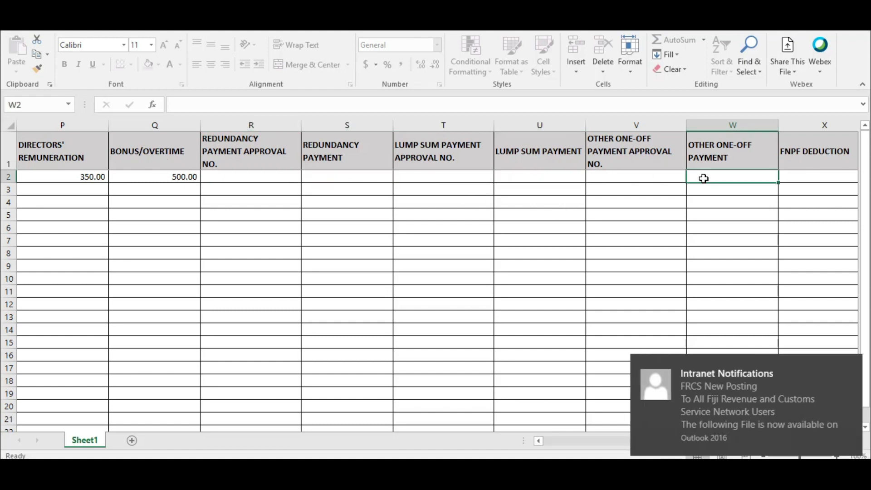
pyautogui.click(849, 365)
pyautogui.moveTo(739, 439); pyautogui.dragTo(788, 433)
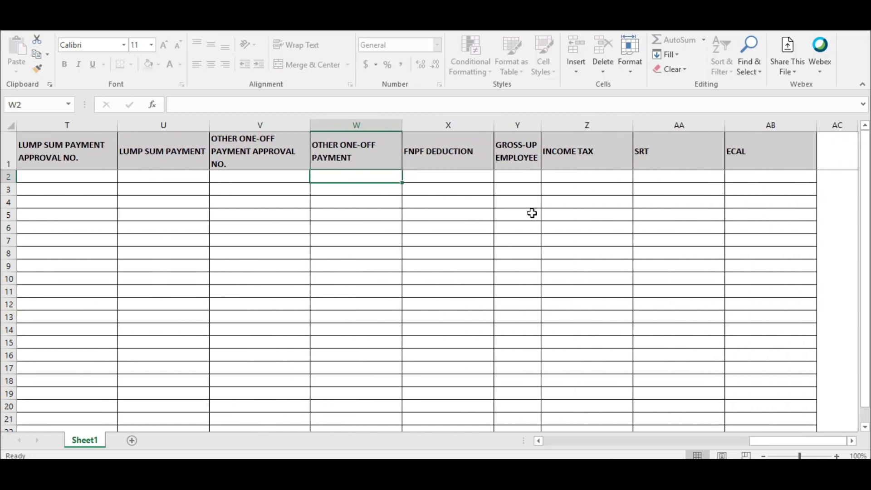
# Enter FNPF Deduction 350 and set gross-up employee to N
pyautogui.click(471, 179)
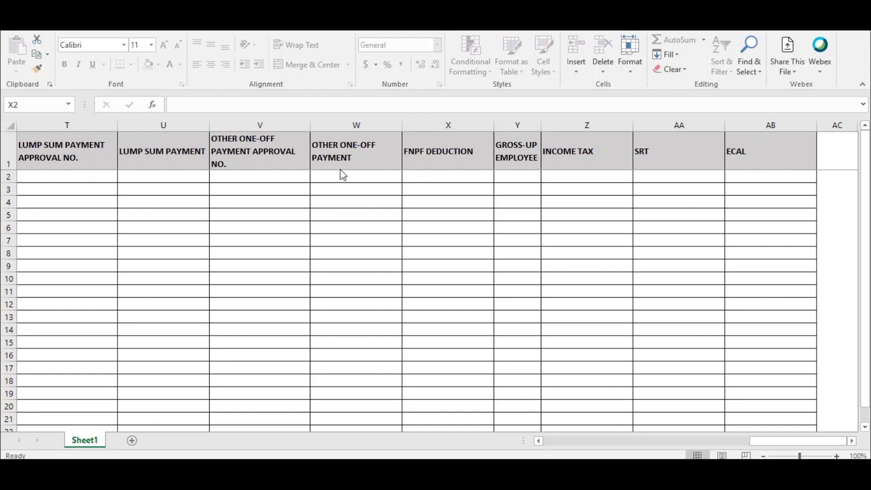
pyautogui.click(432, 177)
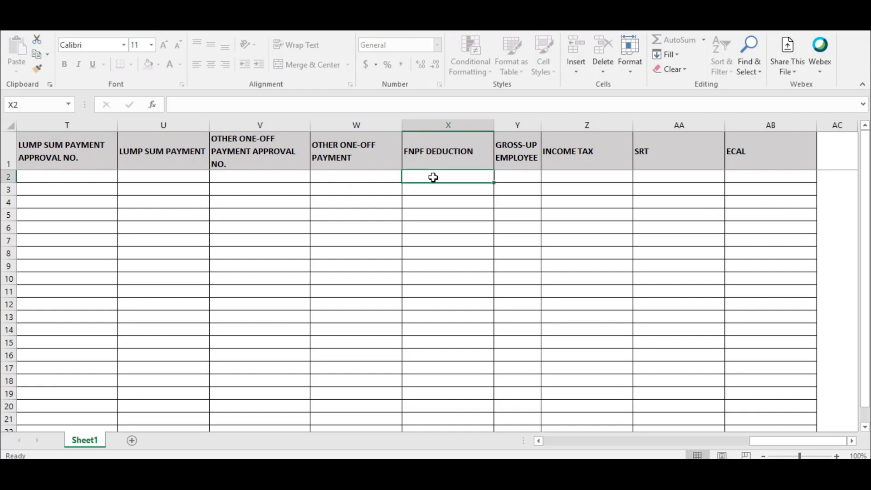
pyautogui.write('350')
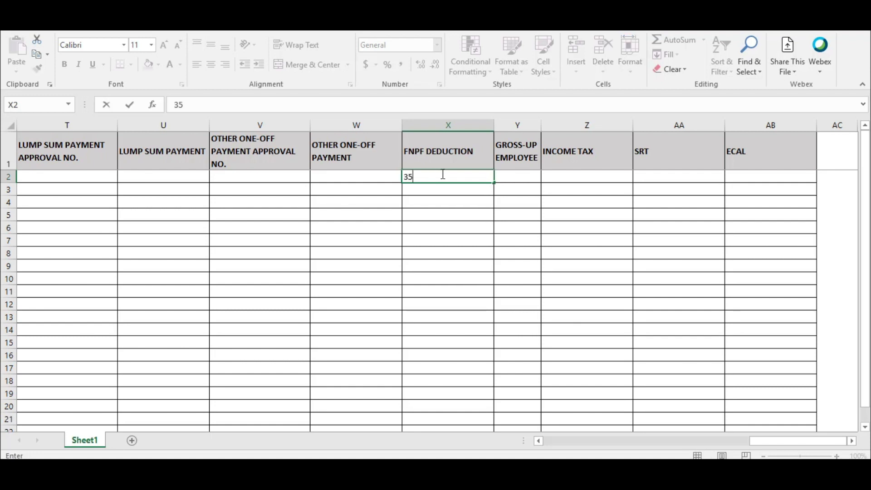
pyautogui.click(524, 178)
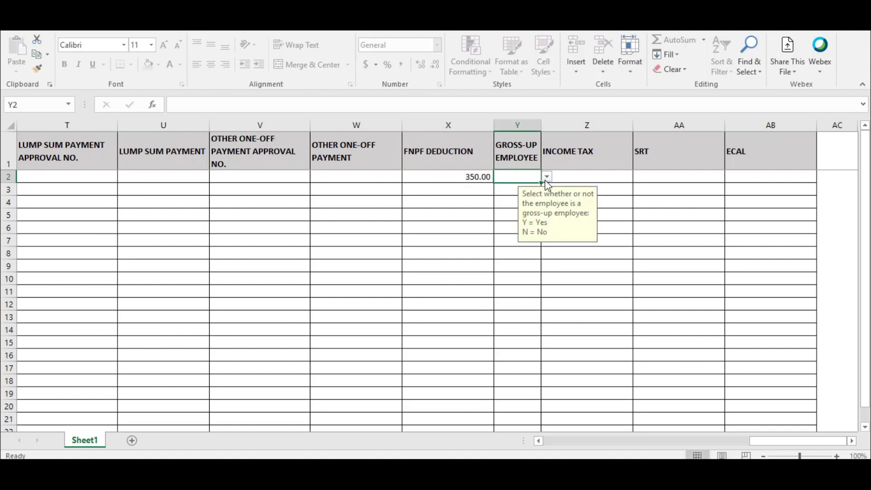
pyautogui.click(546, 177)
pyautogui.press('Escape')
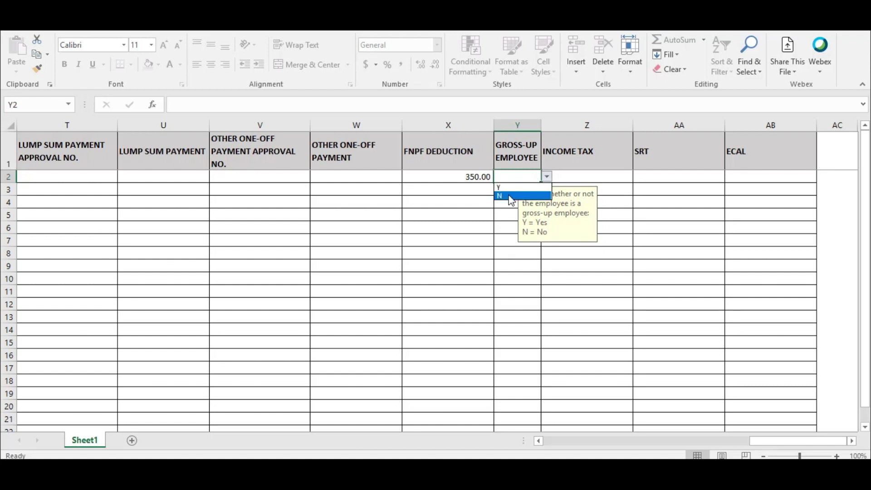
pyautogui.click(511, 200)
pyautogui.click(459, 216)
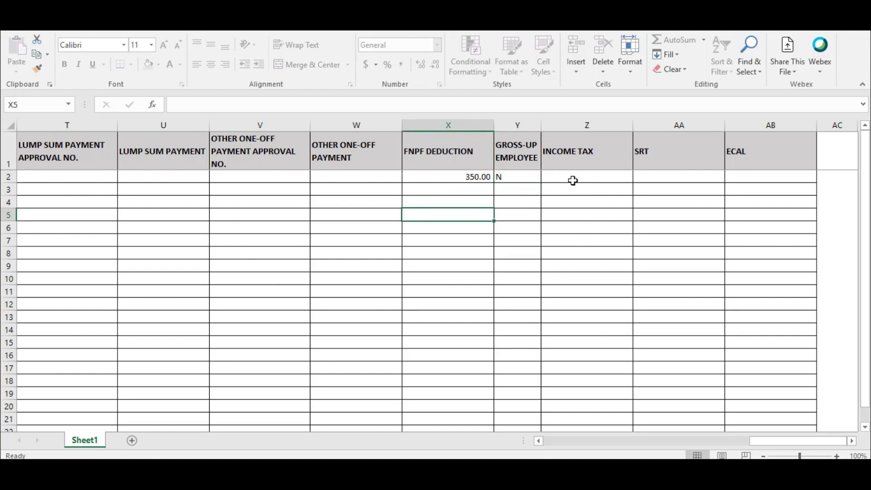
# Enter Income Tax 480 with 0 for SRT and ECAL
pyautogui.moveTo(571, 179); pyautogui.dragTo(751, 170)
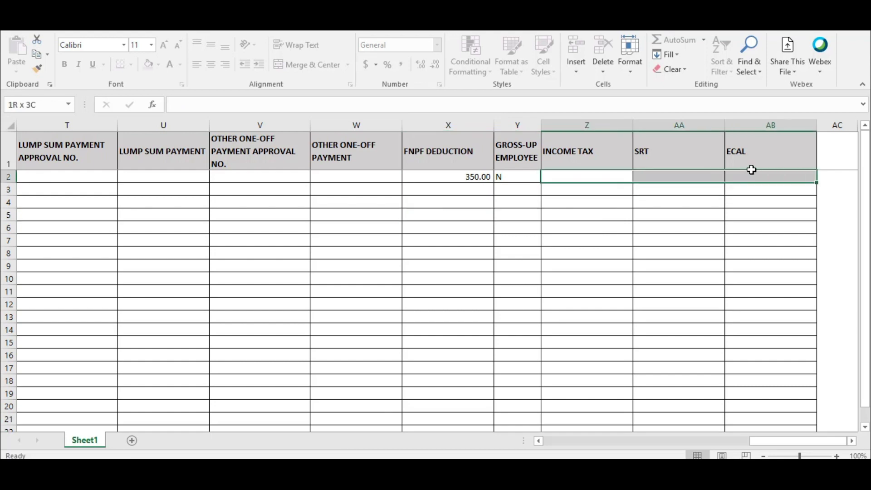
pyautogui.moveTo(751, 170); pyautogui.dragTo(752, 170)
pyautogui.click(590, 178)
pyautogui.write('50')
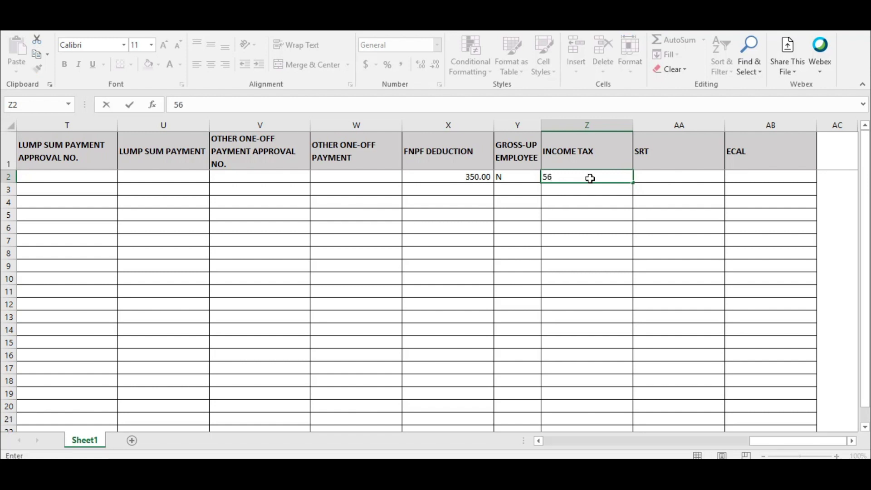
pyautogui.press('BackSpace')
pyautogui.press('BackSpace')
pyautogui.write('480')
pyautogui.click(680, 177)
pyautogui.write('0')
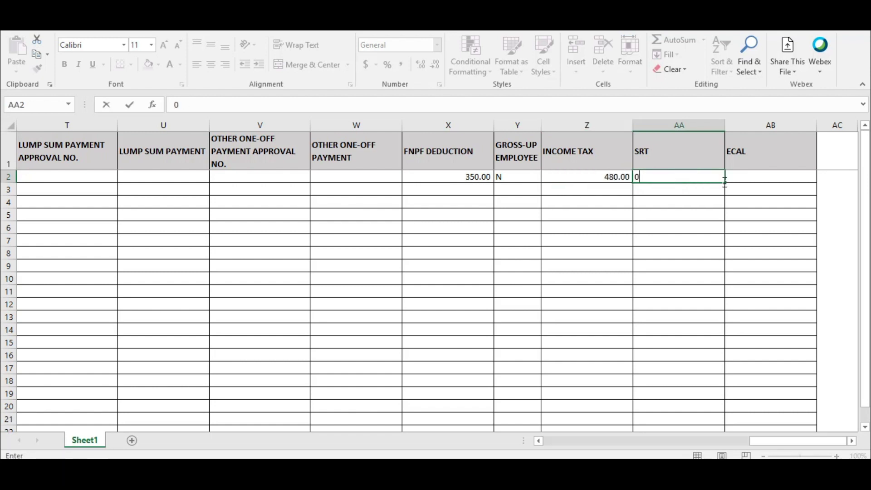
pyautogui.press('Tab')
pyautogui.write('0')
pyautogui.click(721, 213)
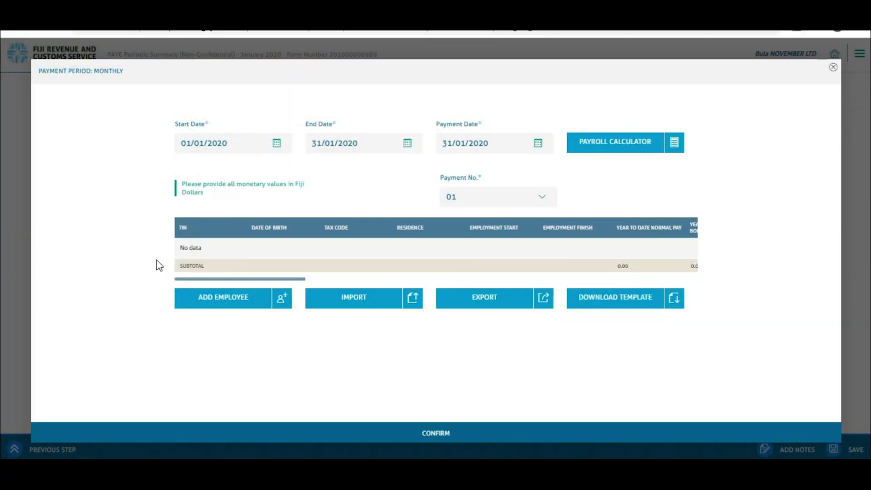
# Import the completed PAYDAY_MANUA (6).xlsx template into the monthly period
pyautogui.click(352, 299)
pyautogui.click(173, 81)
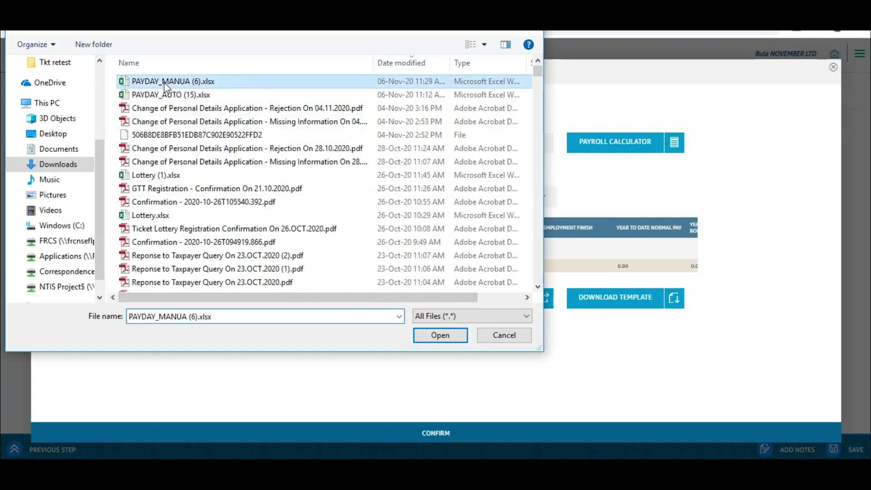
pyautogui.click(431, 336)
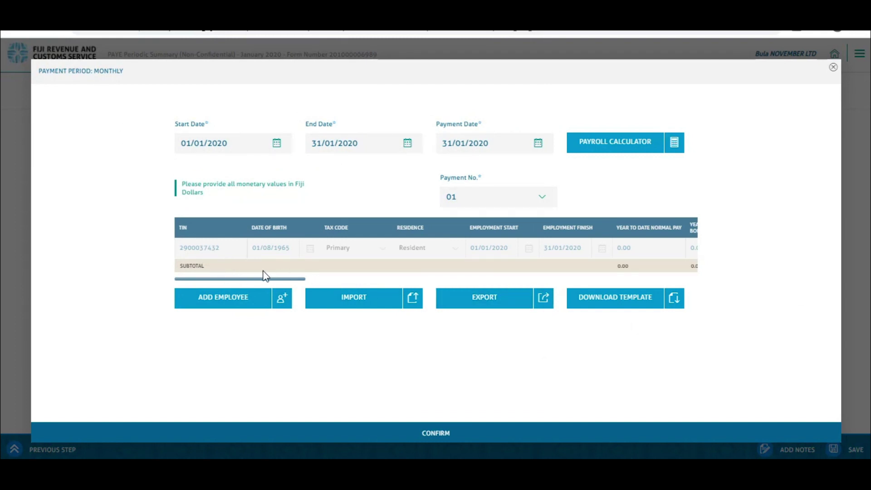
# Confirm the January 2020 period with 480.00 liability and proceed to the Summary step
pyautogui.moveTo(263, 278); pyautogui.dragTo(690, 308)
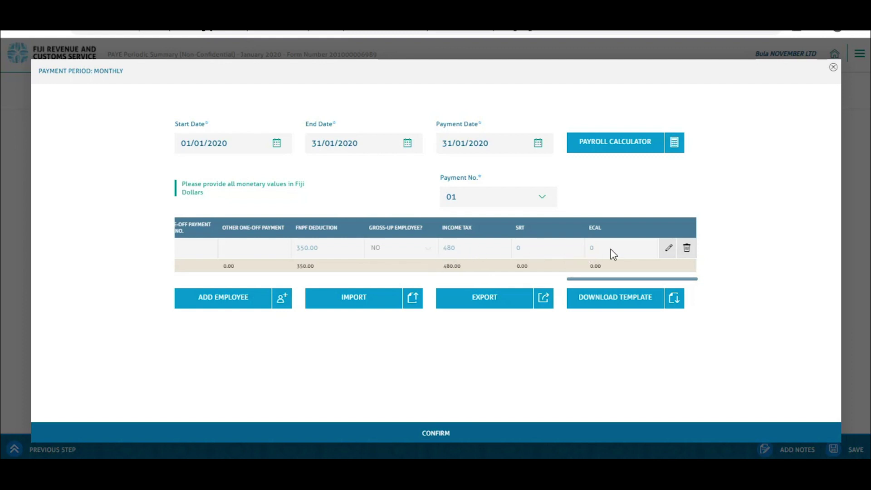
pyautogui.click(402, 433)
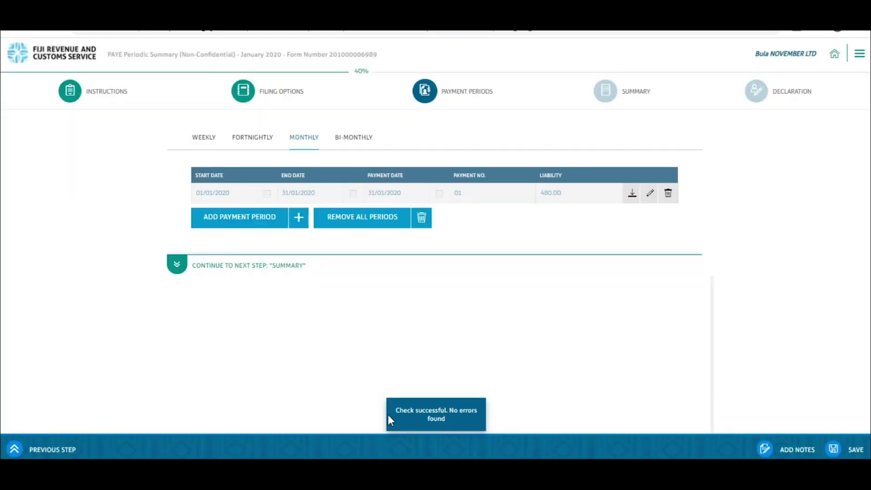
pyautogui.click(176, 268)
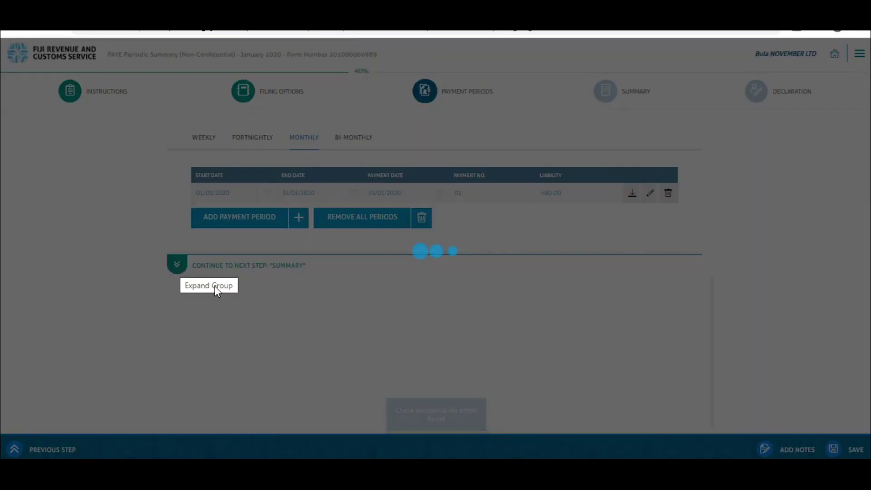